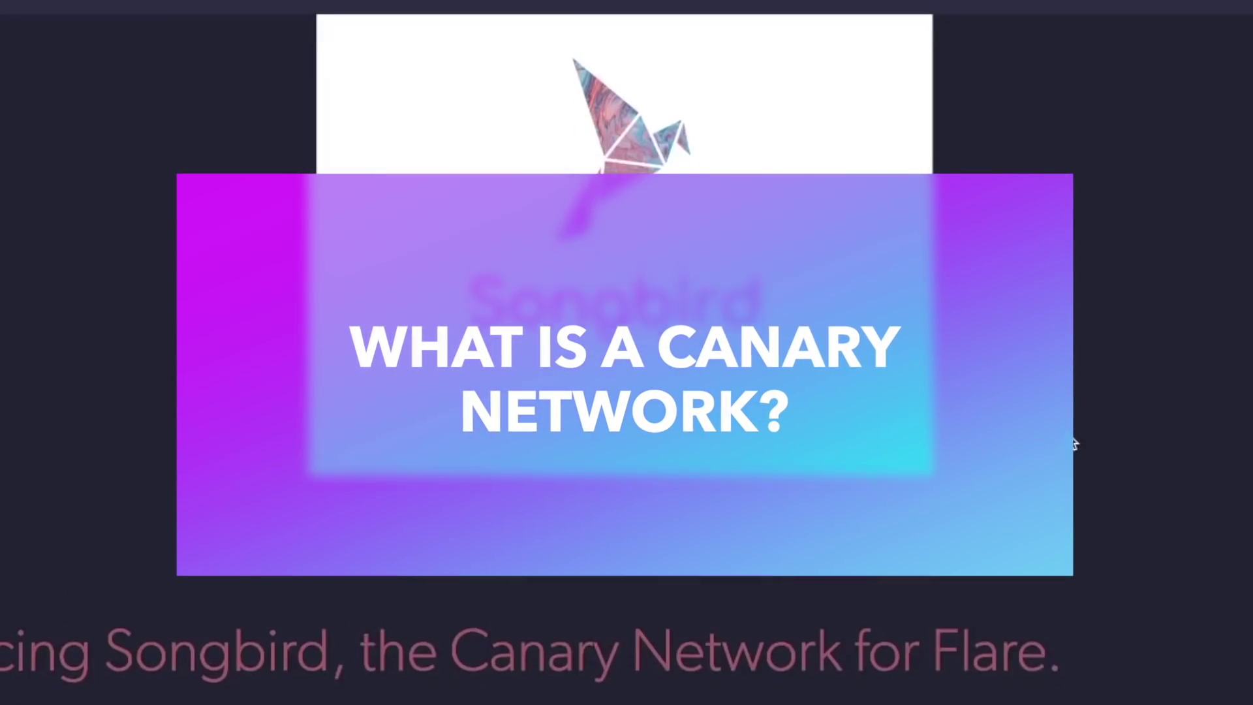
{"action": "scroll", "coordinate": [1073, 443], "scroll_direction": "down", "scroll_amount": 1}
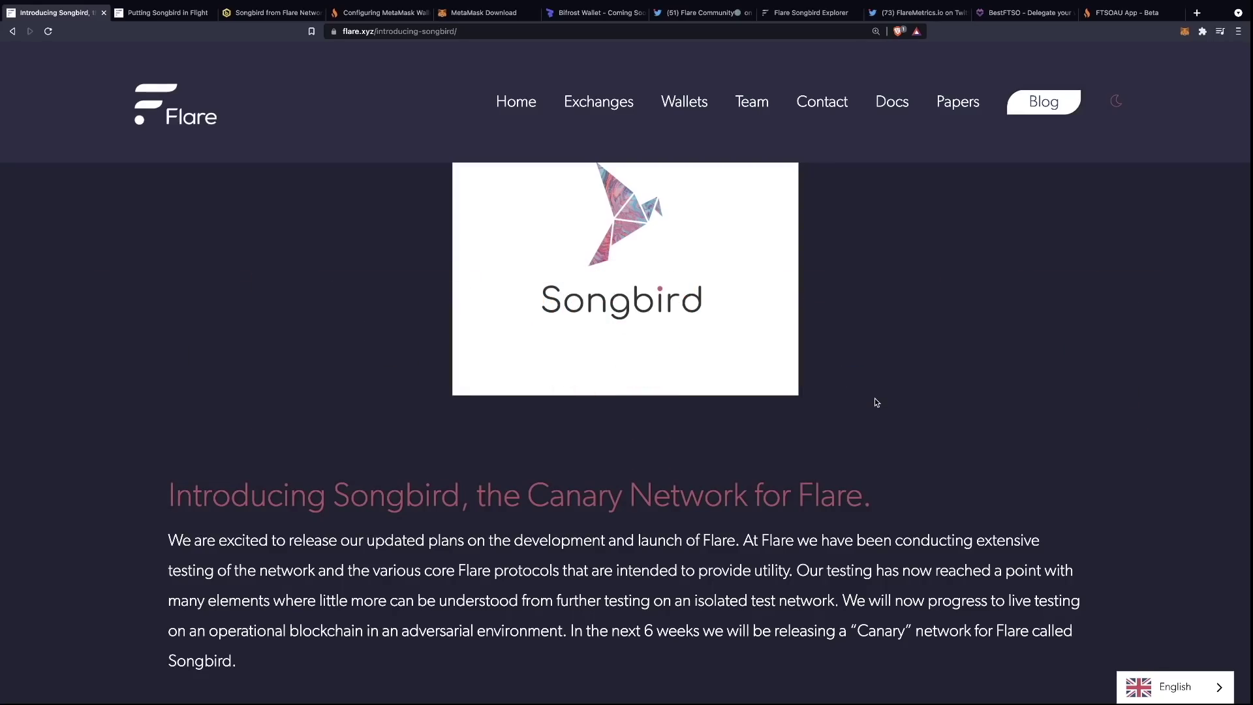
- Open the Bitrue article announcing Songbird SGB trading from September 27th and scroll through it
{"action": "left_click", "coordinate": [182, 14]}
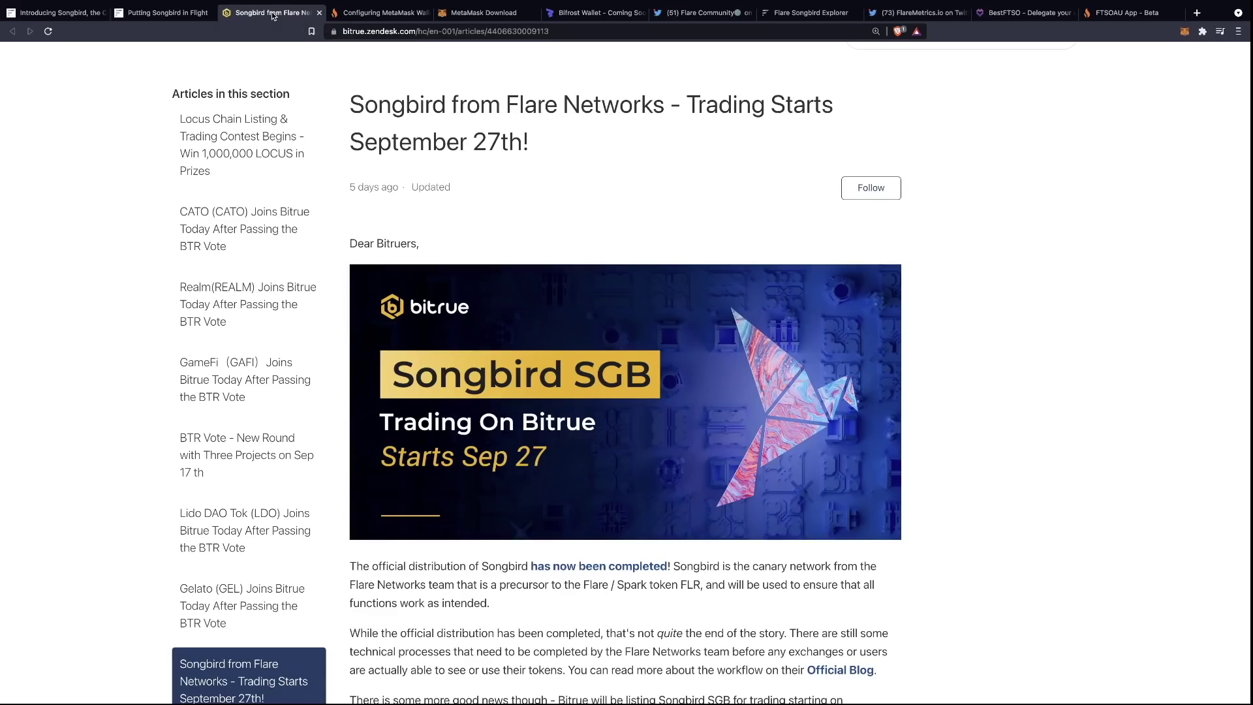
{"action": "scroll", "coordinate": [683, 157], "scroll_direction": "down", "scroll_amount": 3}
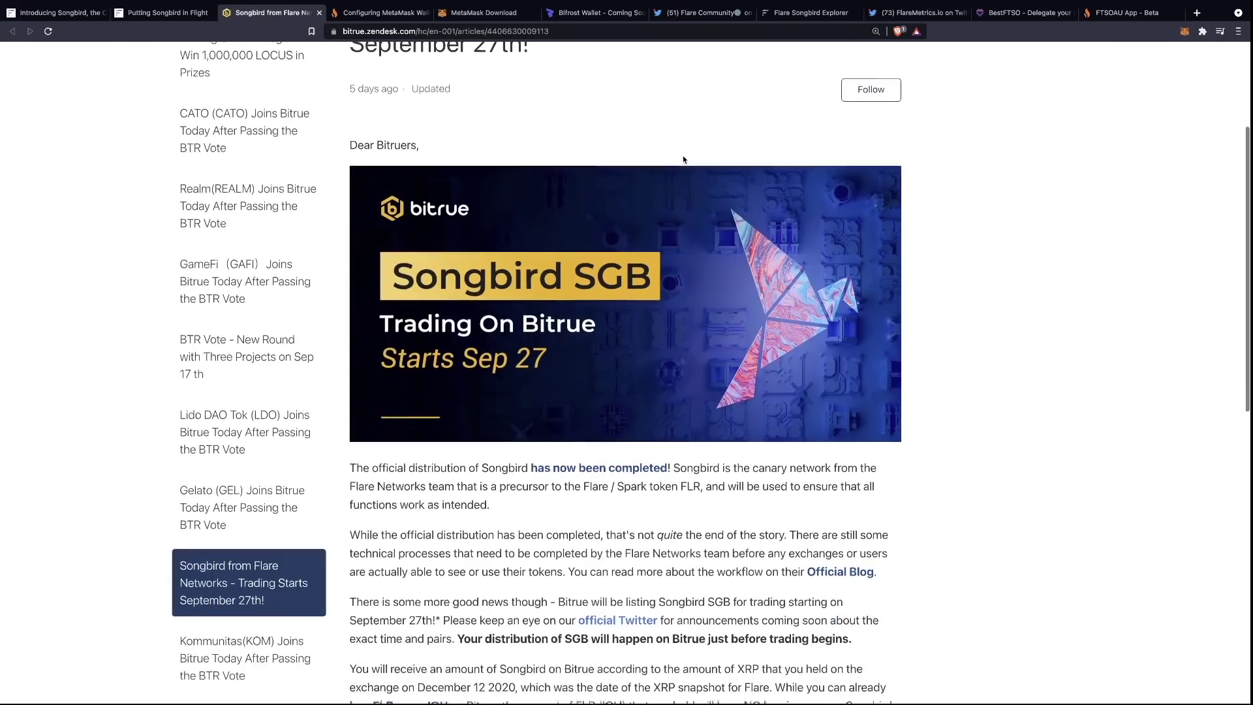
{"action": "scroll", "coordinate": [683, 159], "scroll_direction": "down", "scroll_amount": 3}
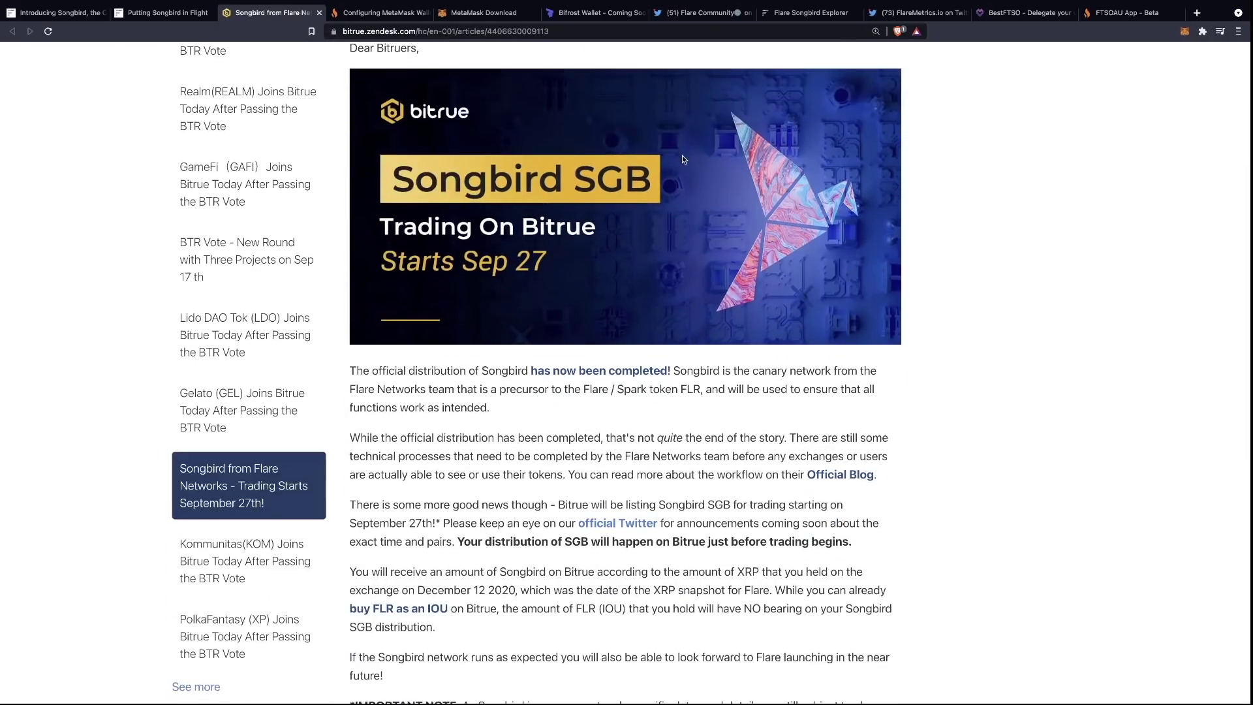
{"action": "scroll", "coordinate": [682, 159], "scroll_direction": "up", "scroll_amount": 9}
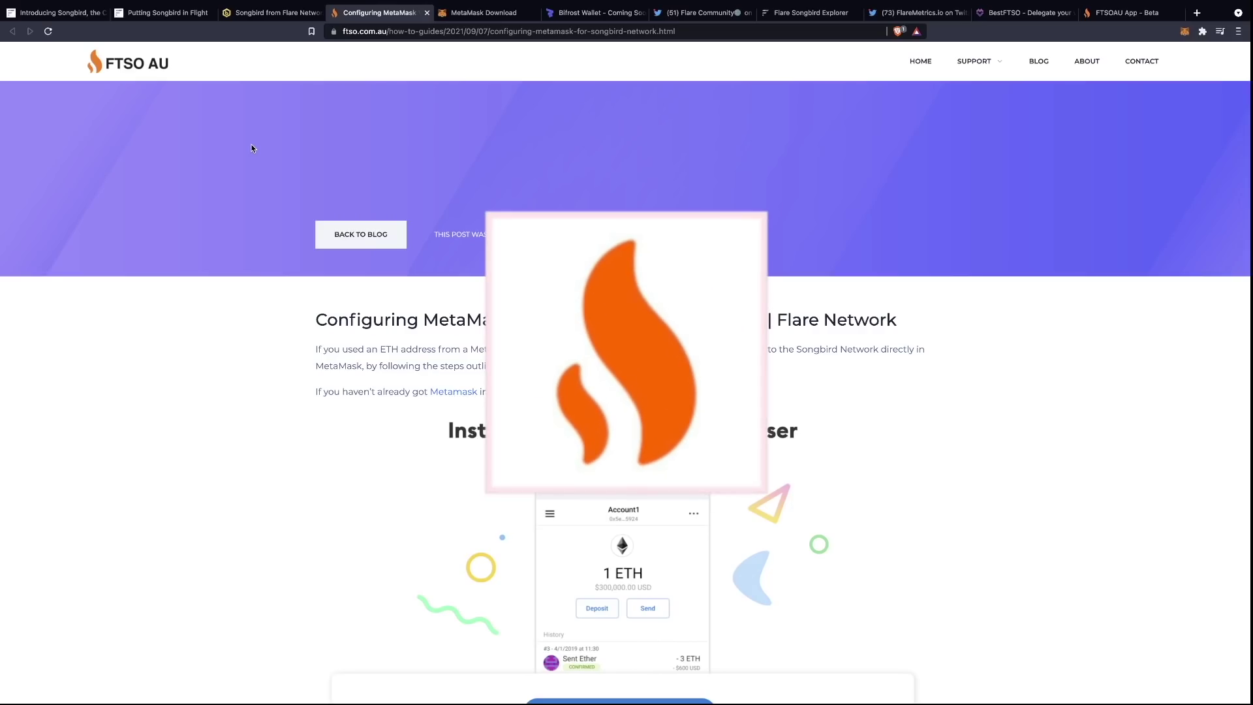
{"action": "scroll", "coordinate": [252, 148], "scroll_direction": "down", "scroll_amount": 3}
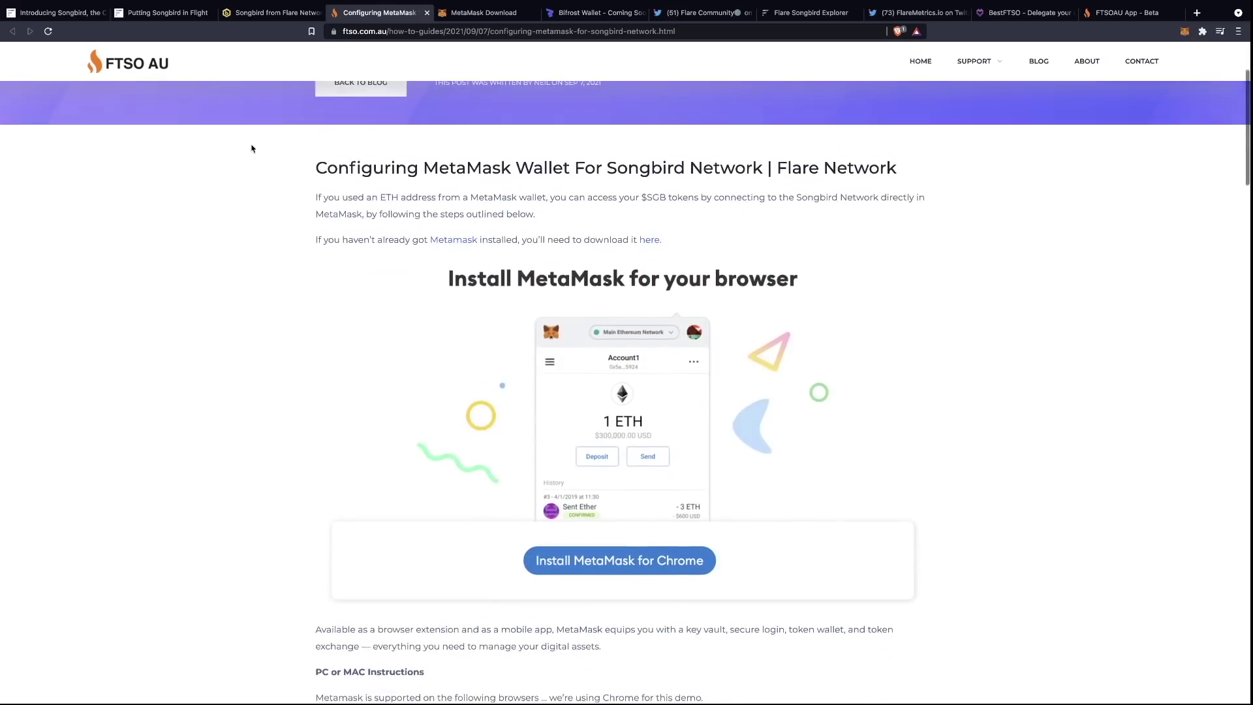
{"action": "scroll", "coordinate": [252, 148], "scroll_direction": "down", "scroll_amount": 2}
{"action": "scroll", "coordinate": [251, 149], "scroll_direction": "down", "scroll_amount": 7}
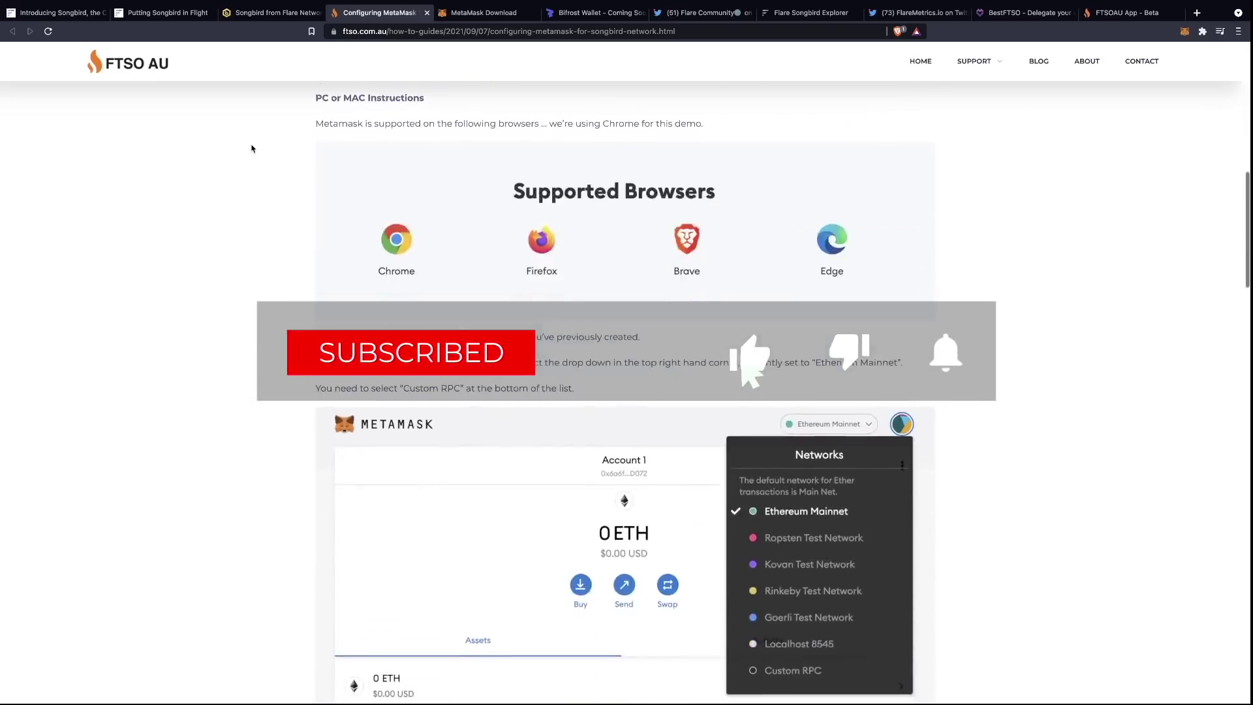
{"action": "scroll", "coordinate": [252, 149], "scroll_direction": "down", "scroll_amount": 2}
{"action": "scroll", "coordinate": [252, 148], "scroll_direction": "down", "scroll_amount": 5}
{"action": "scroll", "coordinate": [252, 148], "scroll_direction": "down", "scroll_amount": 7}
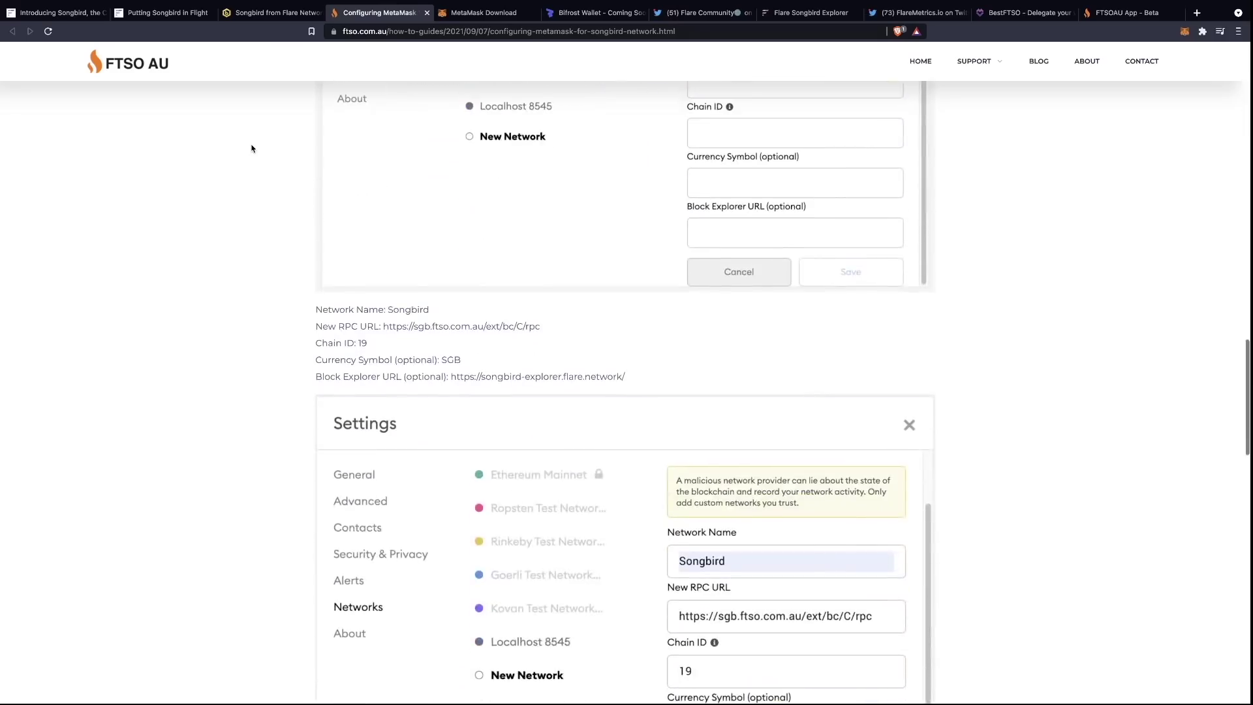
{"action": "scroll", "coordinate": [252, 148], "scroll_direction": "down", "scroll_amount": 4}
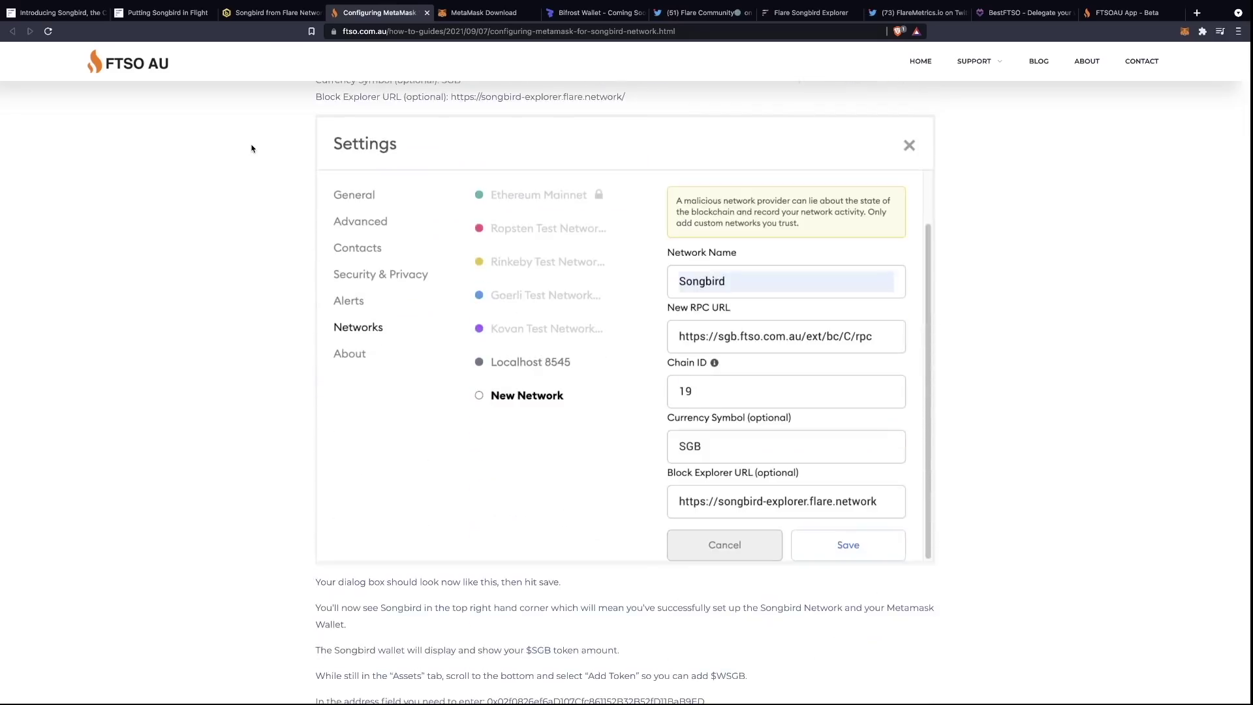
{"action": "scroll", "coordinate": [252, 148], "scroll_direction": "down", "scroll_amount": 2}
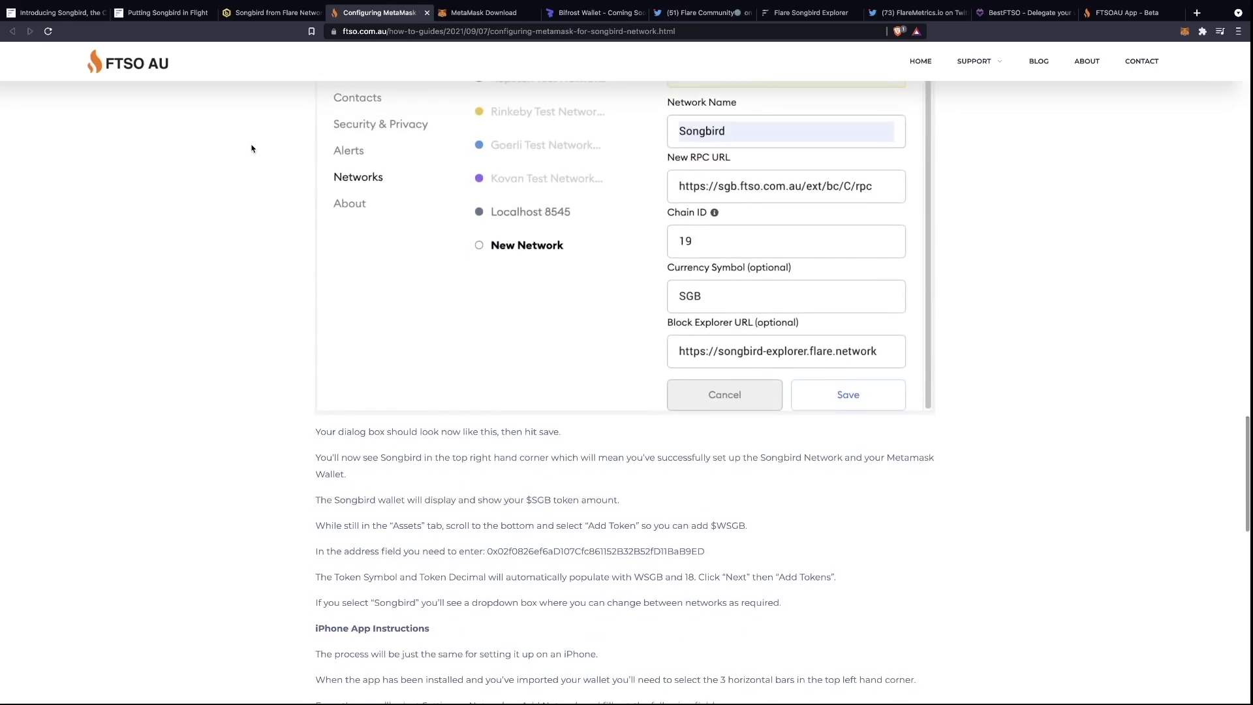
{"action": "scroll", "coordinate": [251, 148], "scroll_direction": "down", "scroll_amount": 2}
{"action": "scroll", "coordinate": [252, 148], "scroll_direction": "up", "scroll_amount": 15}
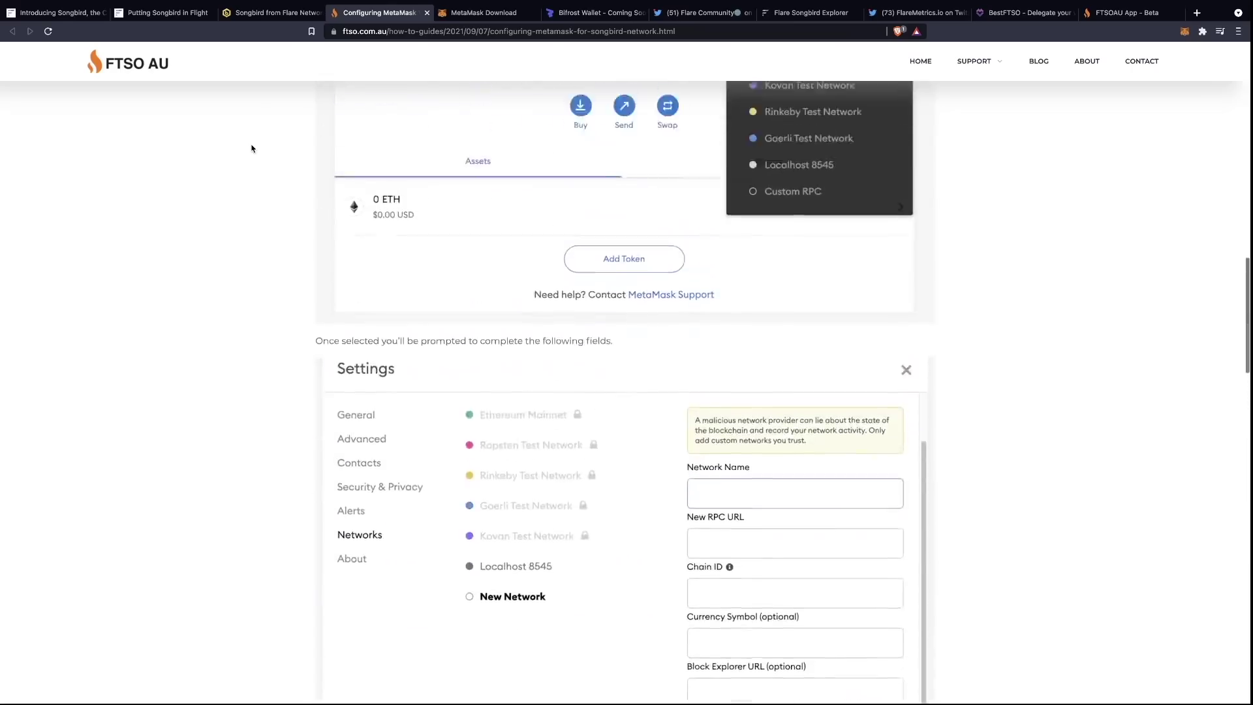
{"action": "scroll", "coordinate": [252, 148], "scroll_direction": "up", "scroll_amount": 10}
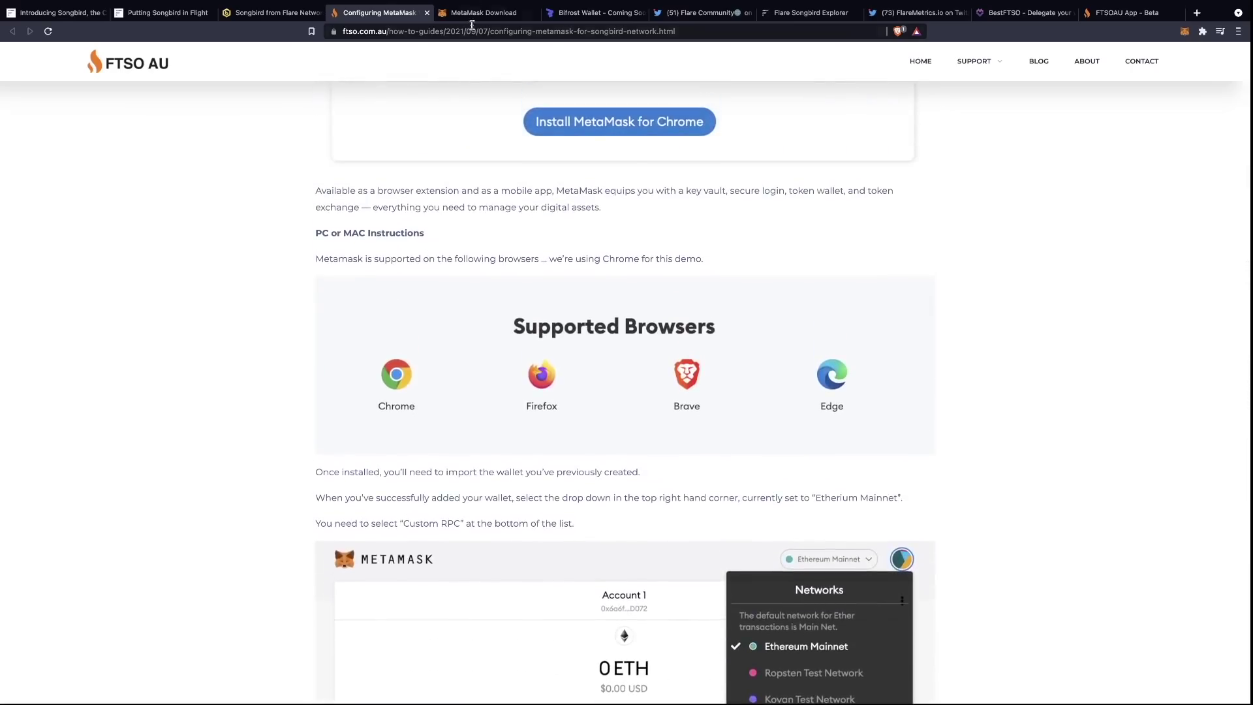
- Open MetaMask's Brave download page and scroll to the Chrome, Firefox, Brave and Edge supported browsers list
{"action": "left_click", "coordinate": [472, 15]}
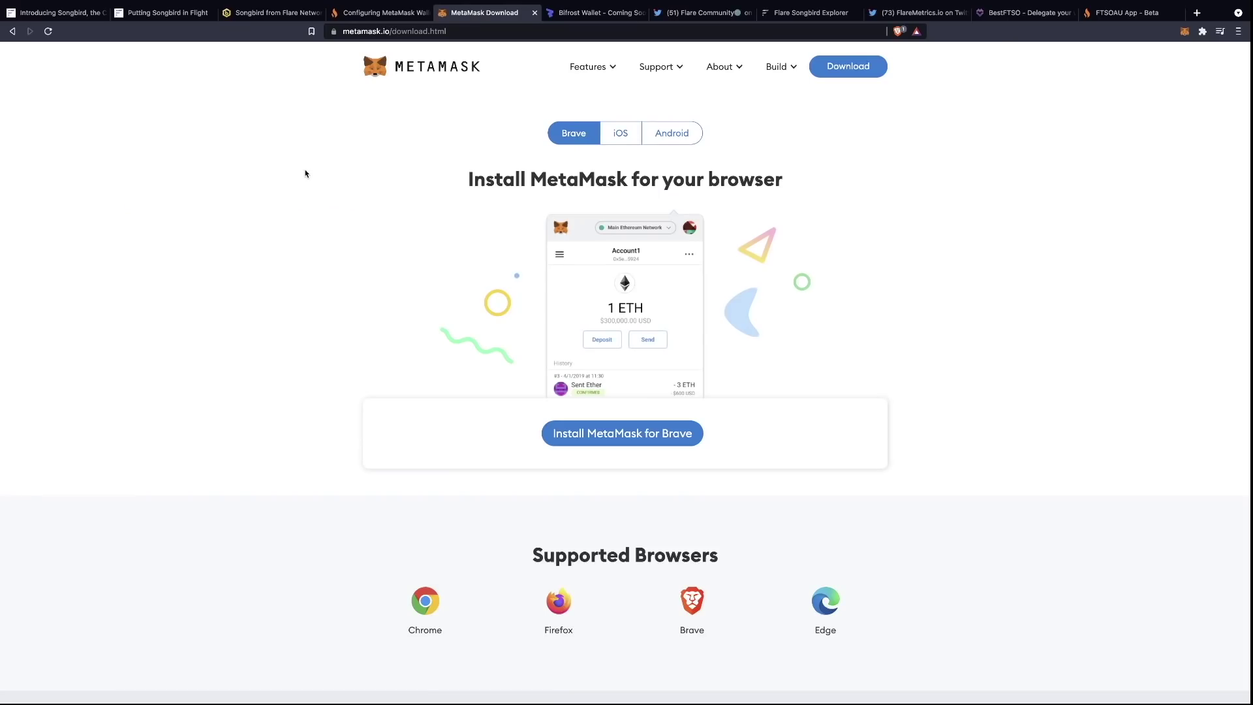
{"action": "scroll", "coordinate": [374, 254], "scroll_direction": "down", "scroll_amount": 2}
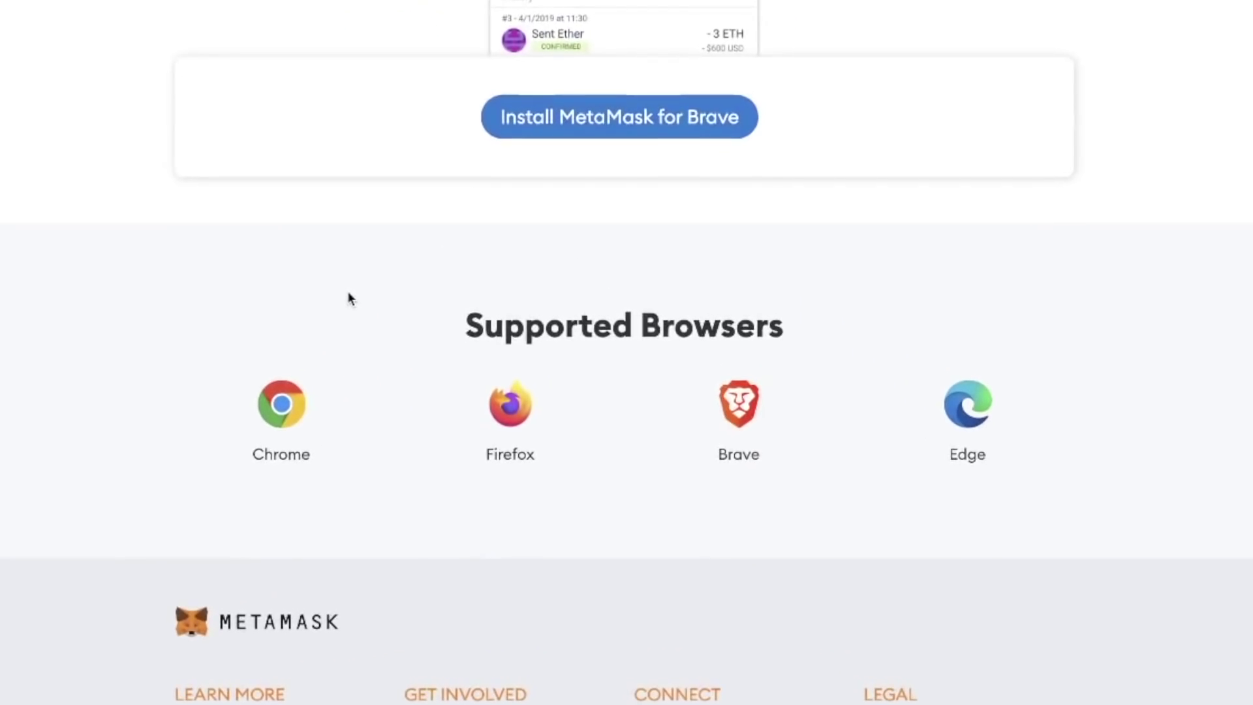
{"action": "scroll", "coordinate": [348, 299], "scroll_direction": "up", "scroll_amount": 3}
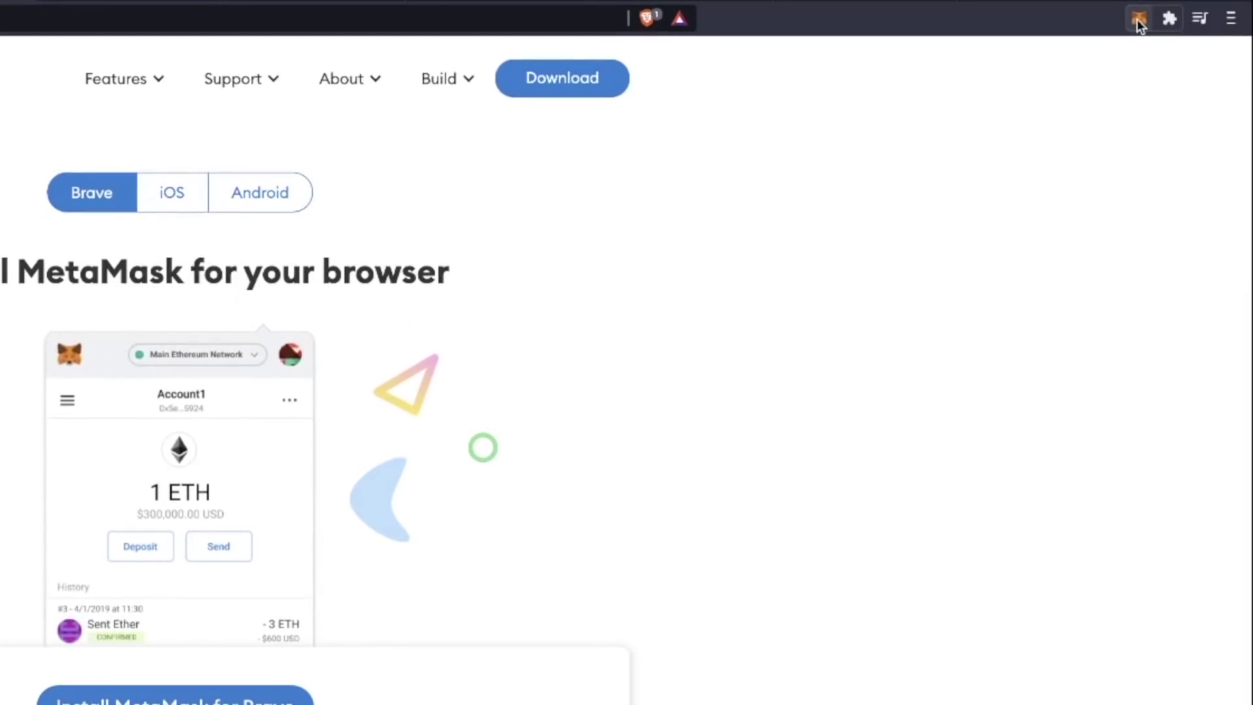
- Check MetaMask's network list, which has only Ethereum Mainnet and test networks, then return to the FTSO AU guide
{"action": "left_click", "coordinate": [1137, 19]}
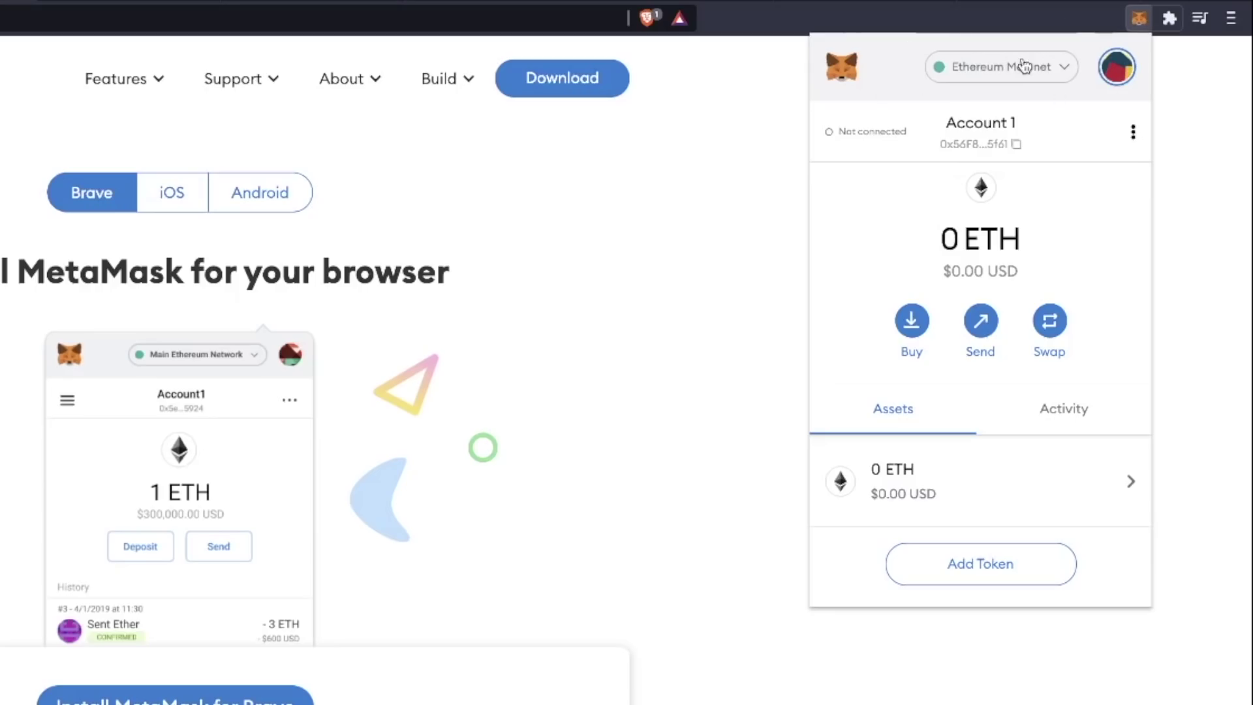
{"action": "left_click", "coordinate": [1003, 71]}
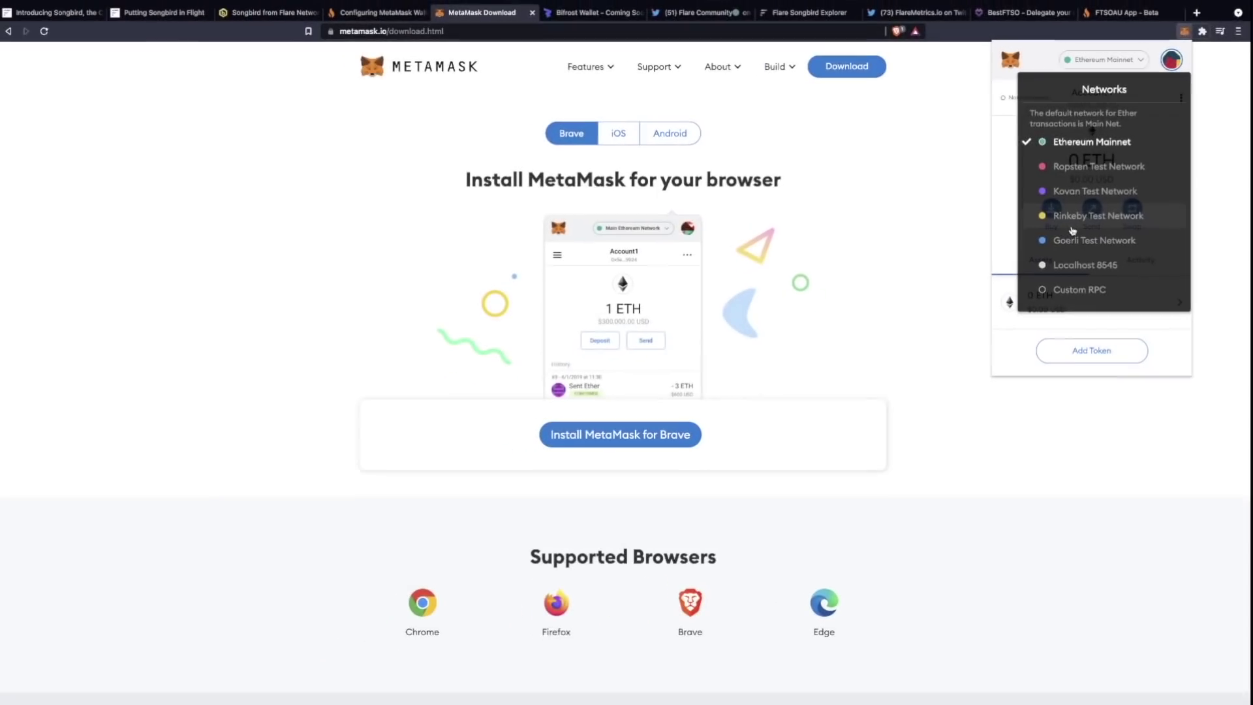
{"action": "left_click", "coordinate": [377, 12]}
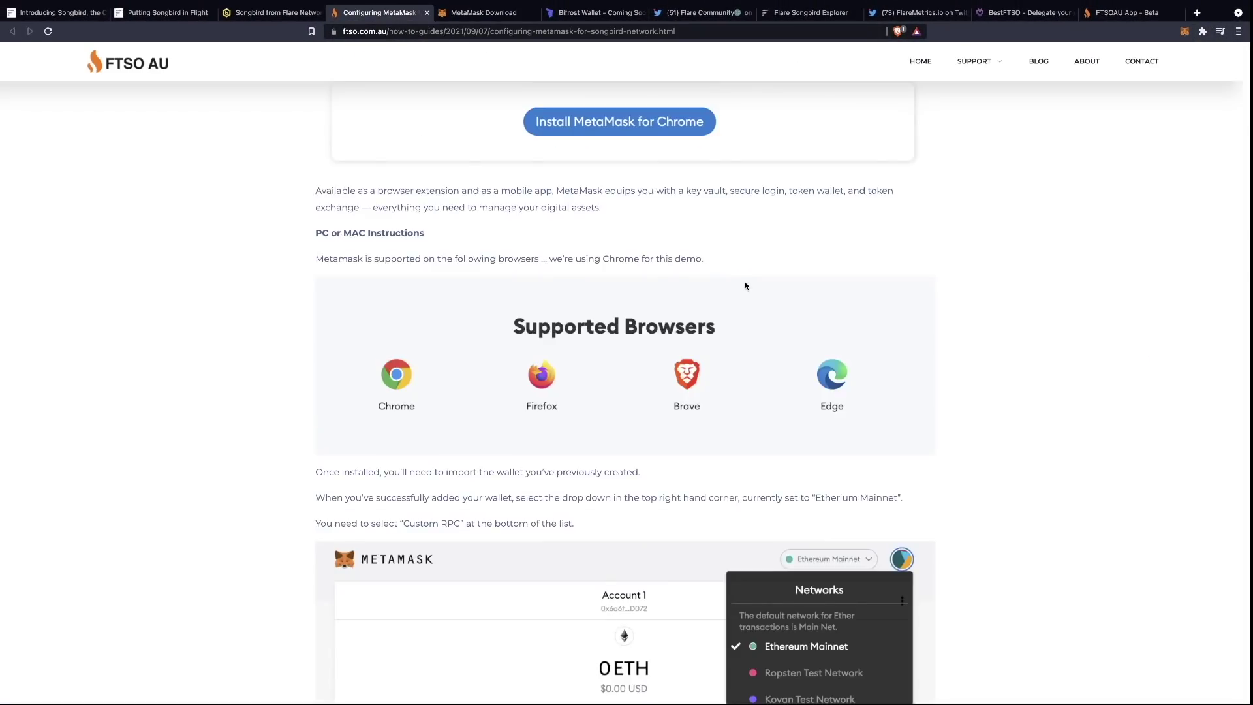
- Scroll the FTSO AU guide to the Songbird values: chain ID 19, symbol SGB, RPC and explorer URLs
{"action": "scroll", "coordinate": [745, 286], "scroll_direction": "up", "scroll_amount": 8}
{"action": "scroll", "coordinate": [746, 284], "scroll_direction": "down", "scroll_amount": 8}
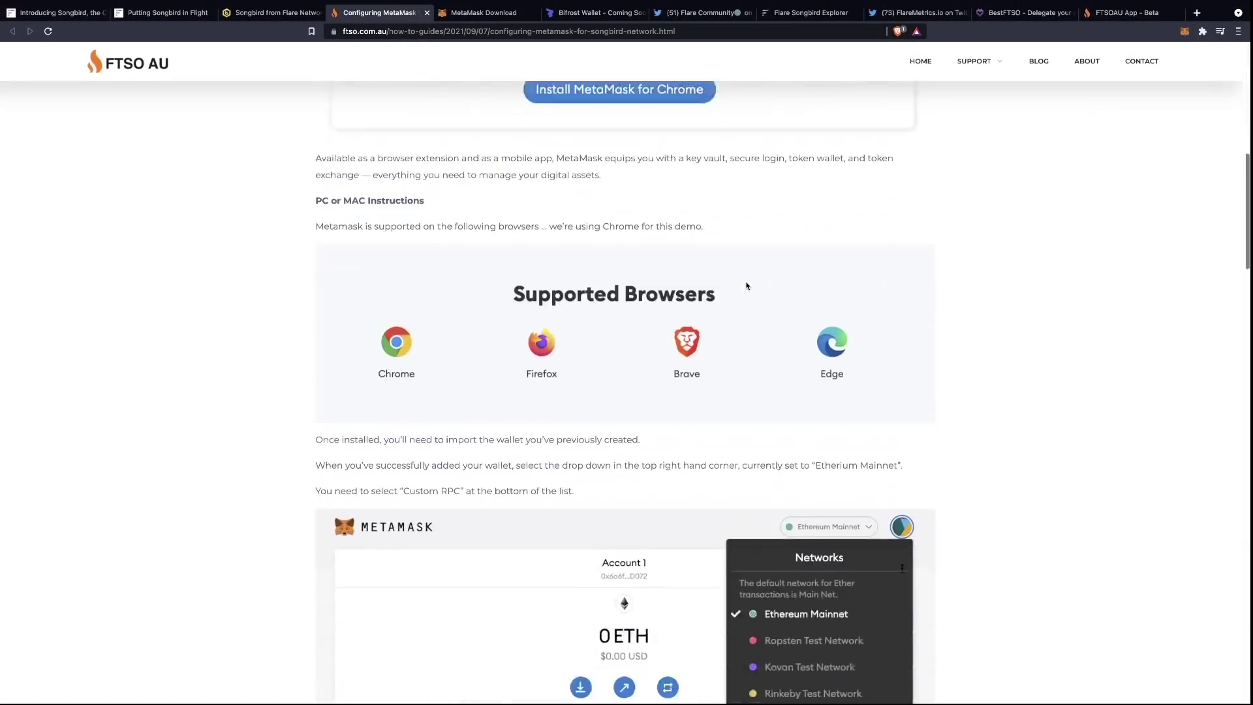
{"action": "scroll", "coordinate": [747, 286], "scroll_direction": "down", "scroll_amount": 4}
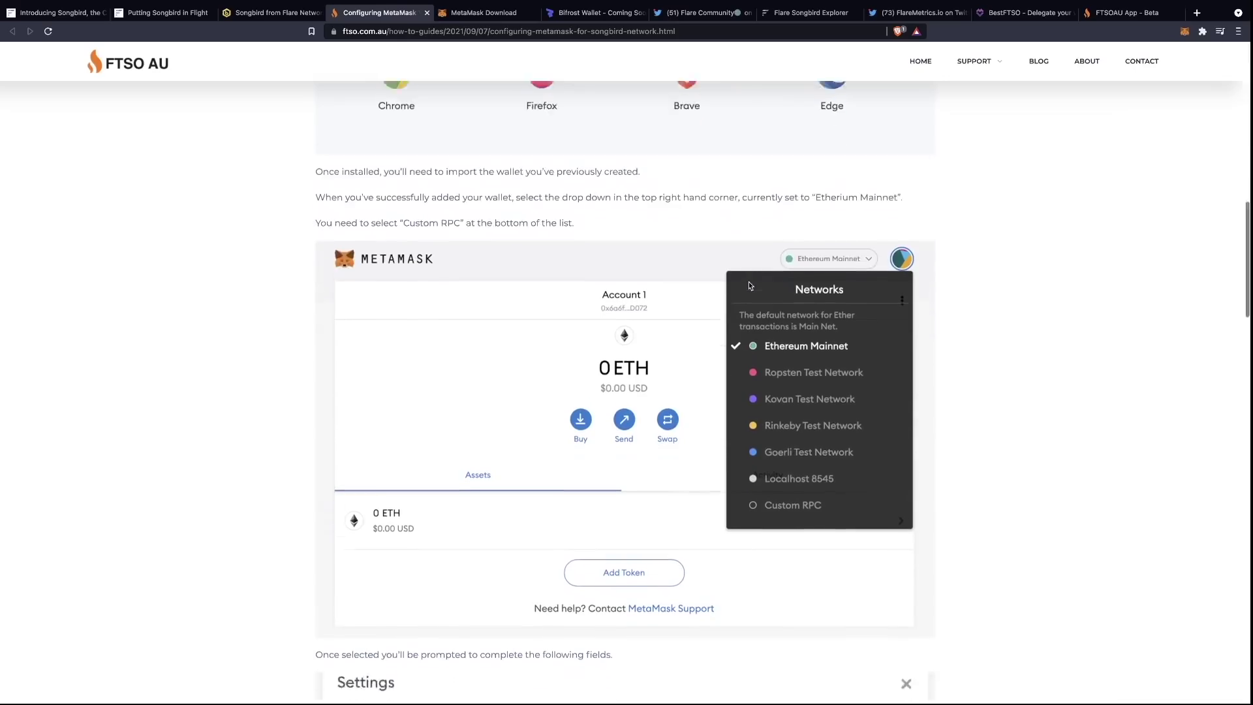
{"action": "scroll", "coordinate": [748, 285], "scroll_direction": "down", "scroll_amount": 5}
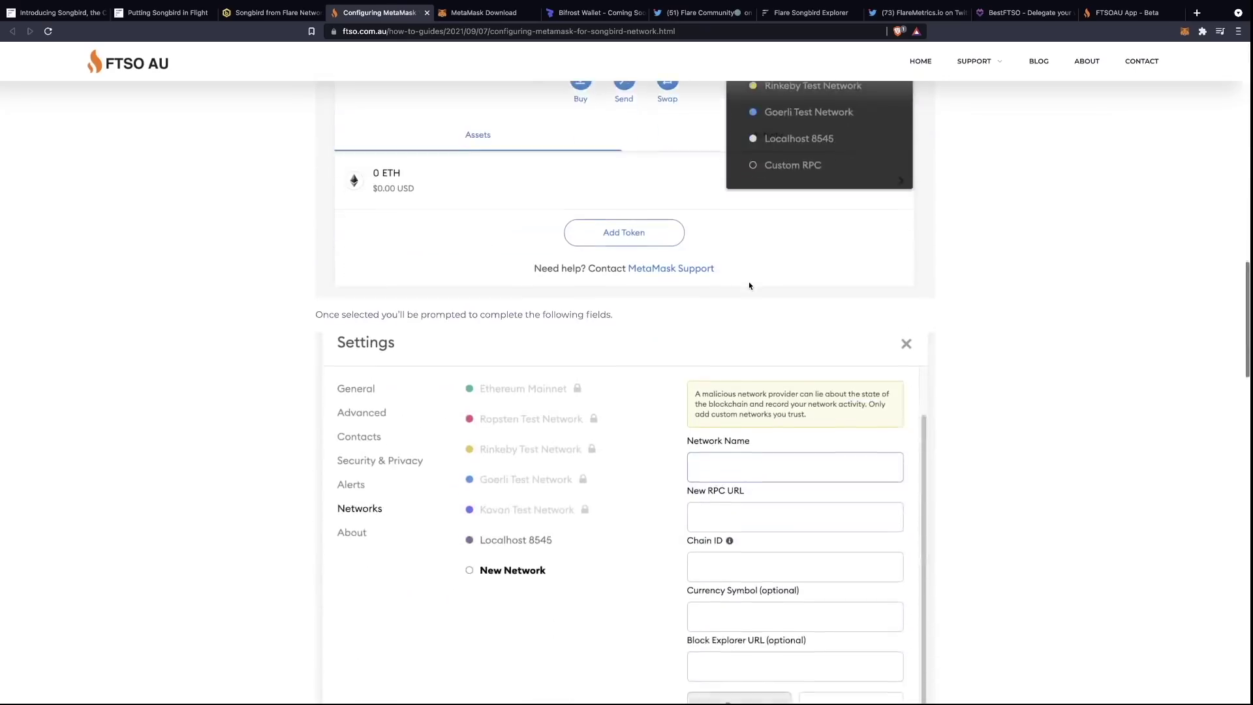
{"action": "scroll", "coordinate": [749, 285], "scroll_direction": "down", "scroll_amount": 1}
{"action": "scroll", "coordinate": [640, 352], "scroll_direction": "down", "scroll_amount": 3}
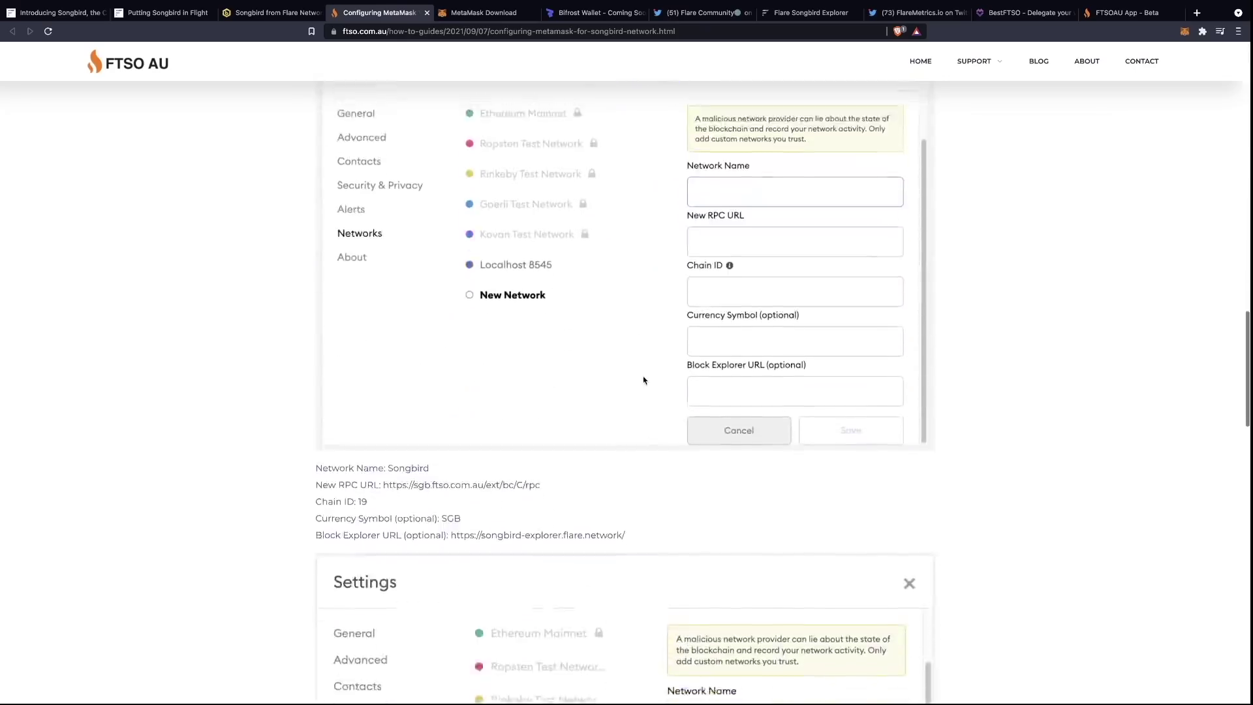
{"action": "scroll", "coordinate": [644, 380], "scroll_direction": "down", "scroll_amount": 1}
{"action": "left_click_drag", "start_coordinate": [627, 450], "coordinate": [321, 382]}
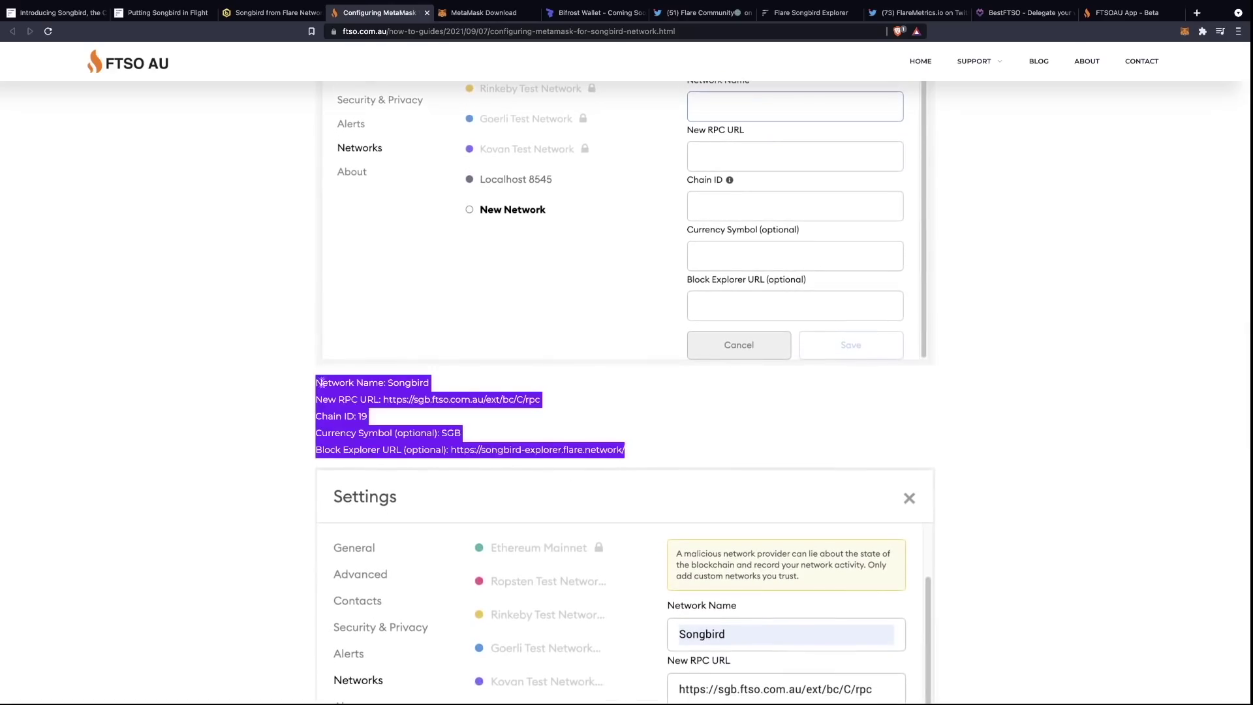
{"action": "left_click", "coordinate": [542, 386]}
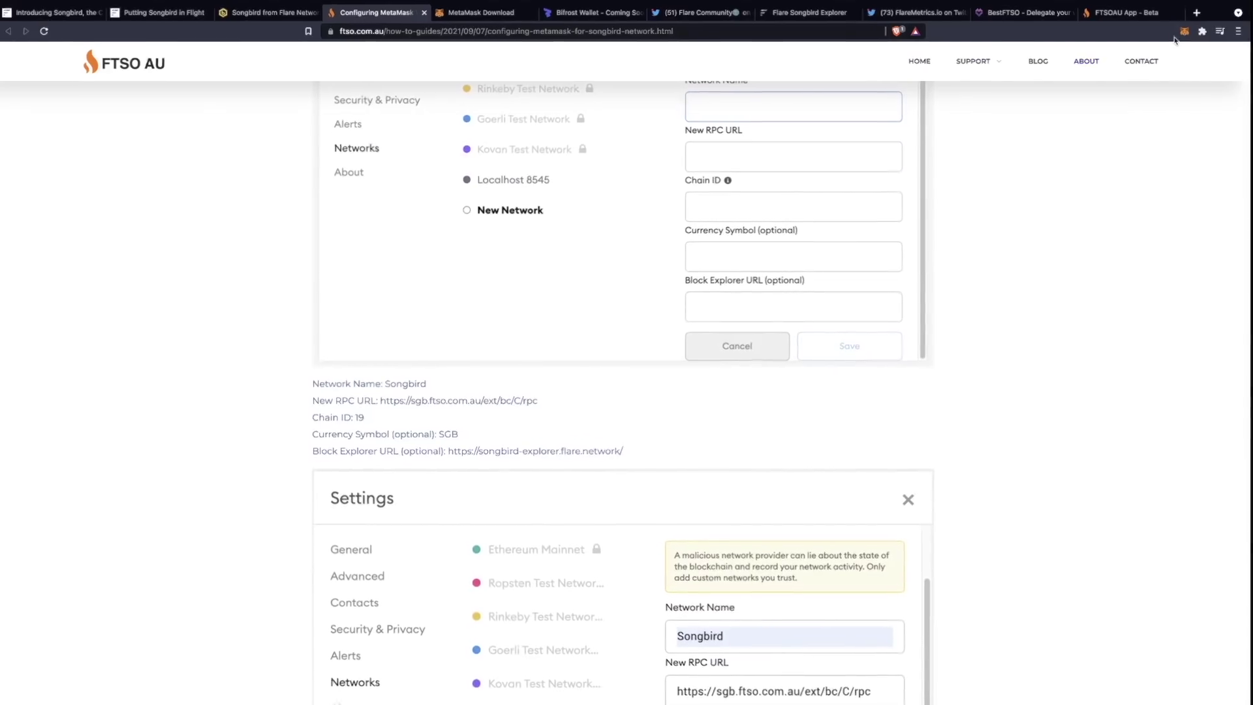
- Start adding a custom RPC network in MetaMask and name it Songbird
{"action": "left_click", "coordinate": [1184, 31]}
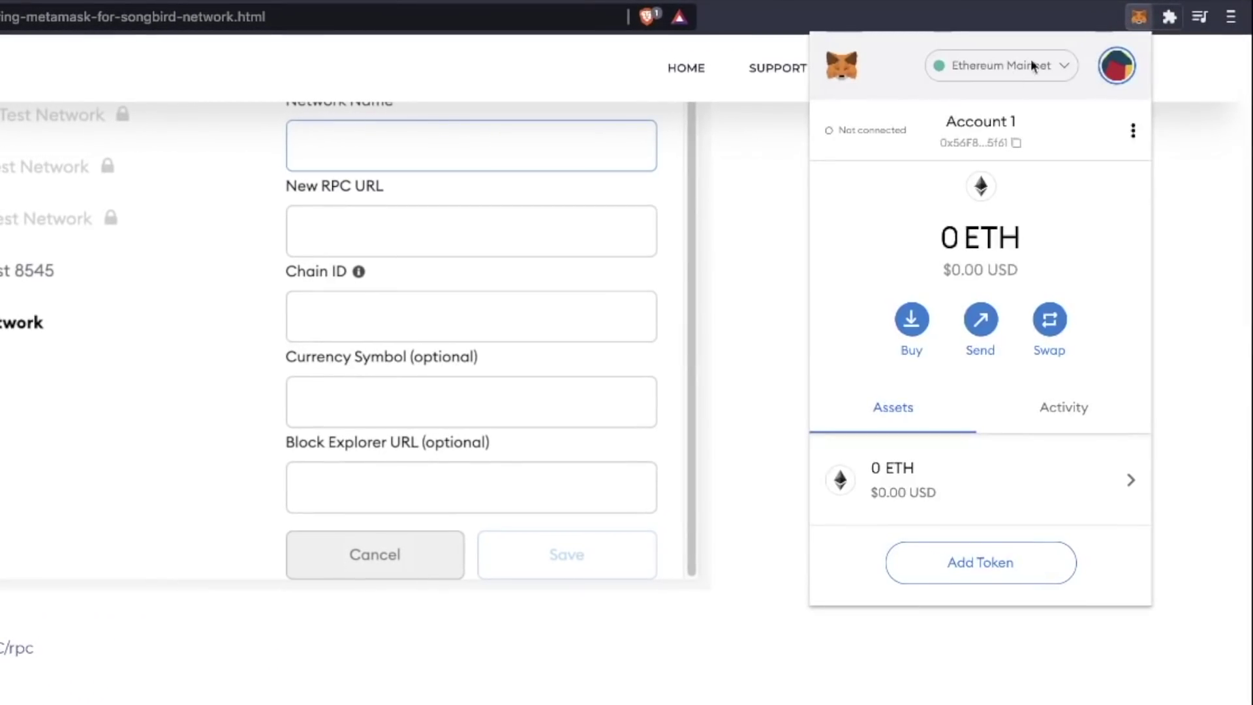
{"action": "left_click", "coordinate": [1005, 72]}
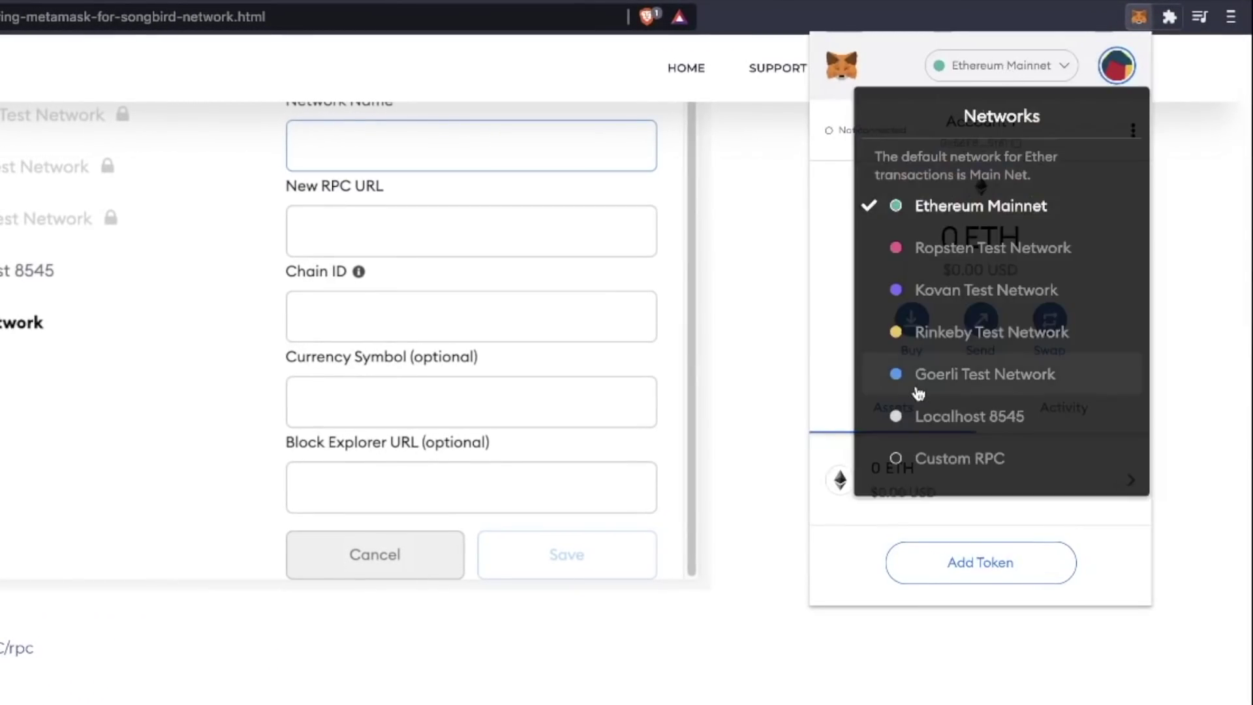
{"action": "left_click", "coordinate": [1035, 460]}
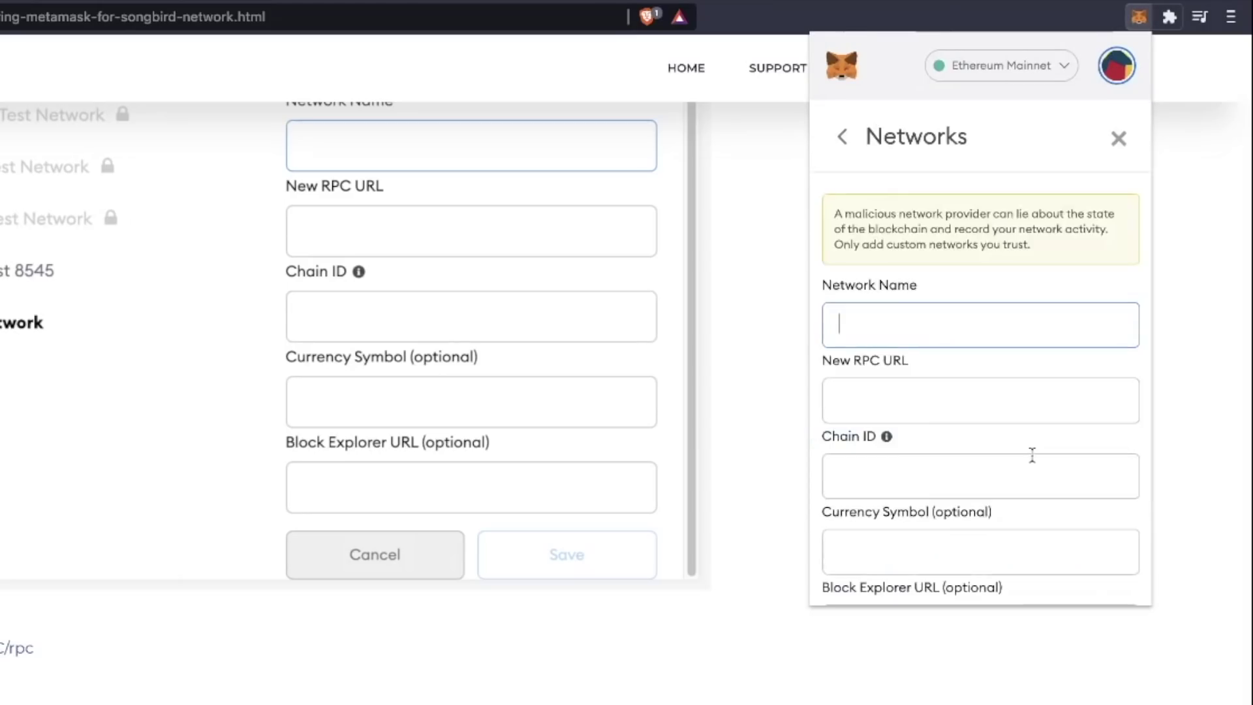
{"action": "left_click", "coordinate": [863, 325]}
{"action": "left_click", "coordinate": [895, 354]}
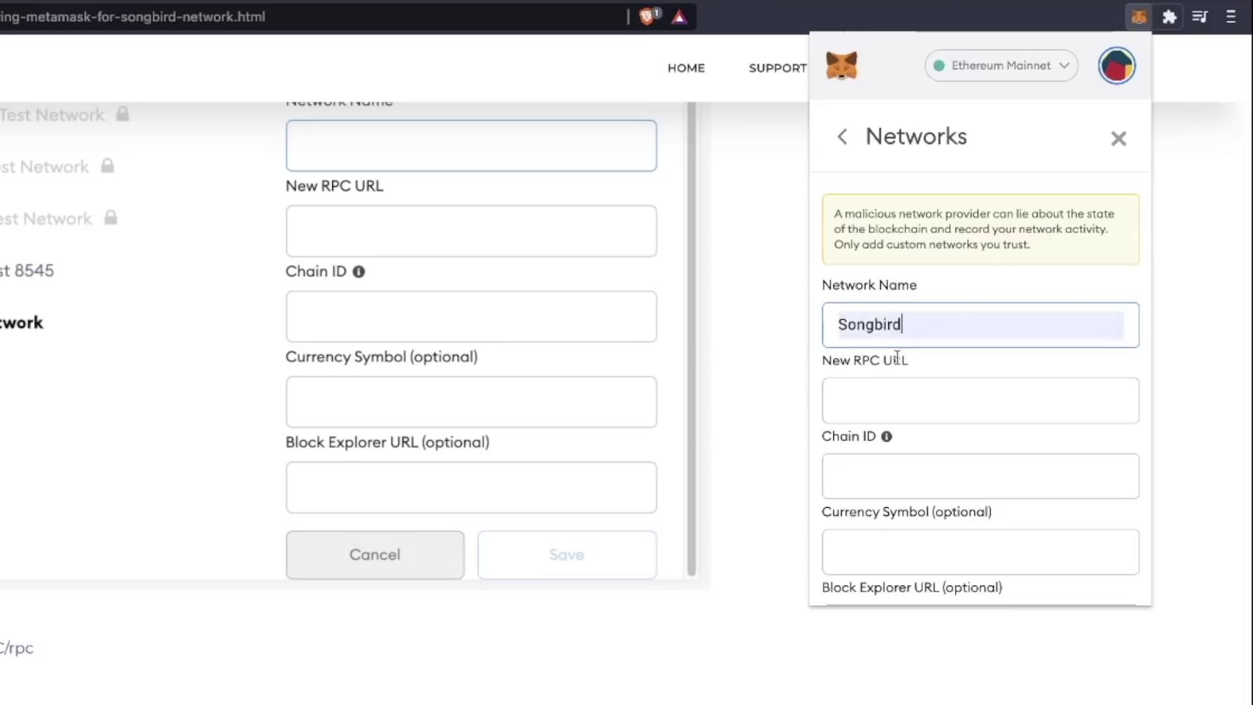
{"action": "left_click", "coordinate": [912, 391]}
{"action": "left_click", "coordinate": [919, 441]}
{"action": "scroll", "coordinate": [921, 437], "scroll_direction": "down", "scroll_amount": 2}
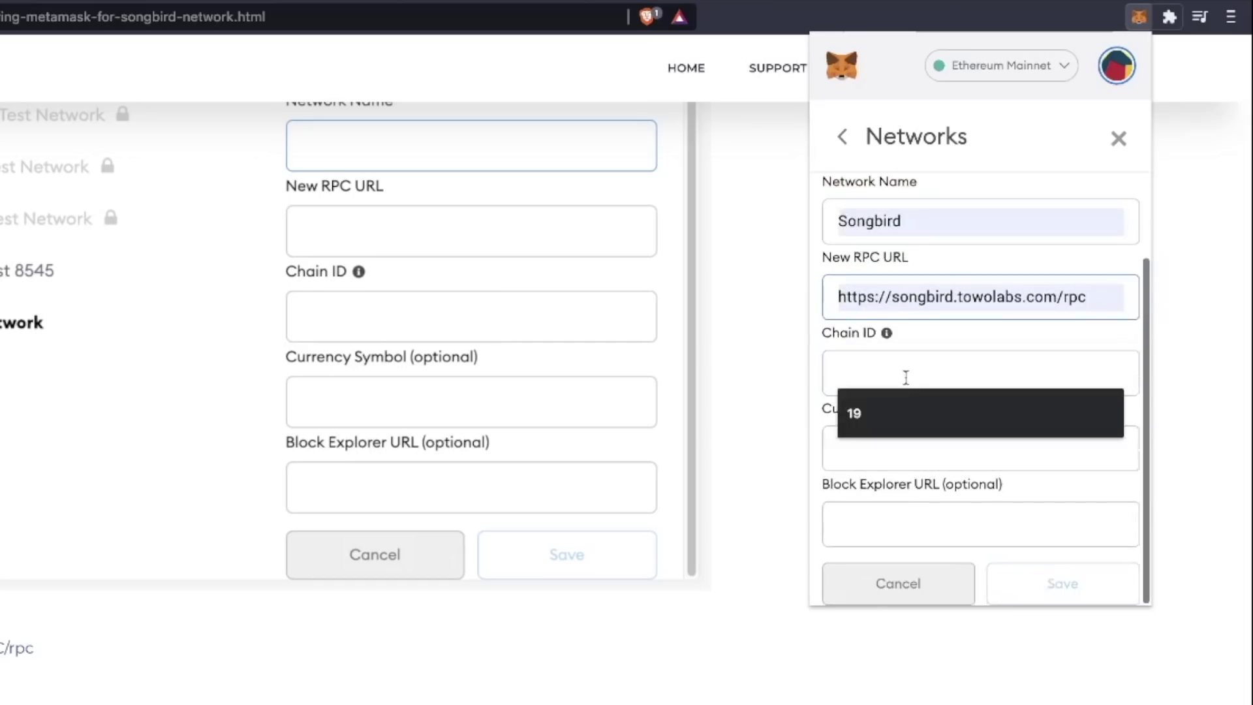
{"action": "left_click", "coordinate": [904, 372]}
{"action": "left_click", "coordinate": [903, 425]}
{"action": "left_click", "coordinate": [903, 456]}
{"action": "left_click", "coordinate": [909, 503]}
{"action": "left_click", "coordinate": [909, 520]}
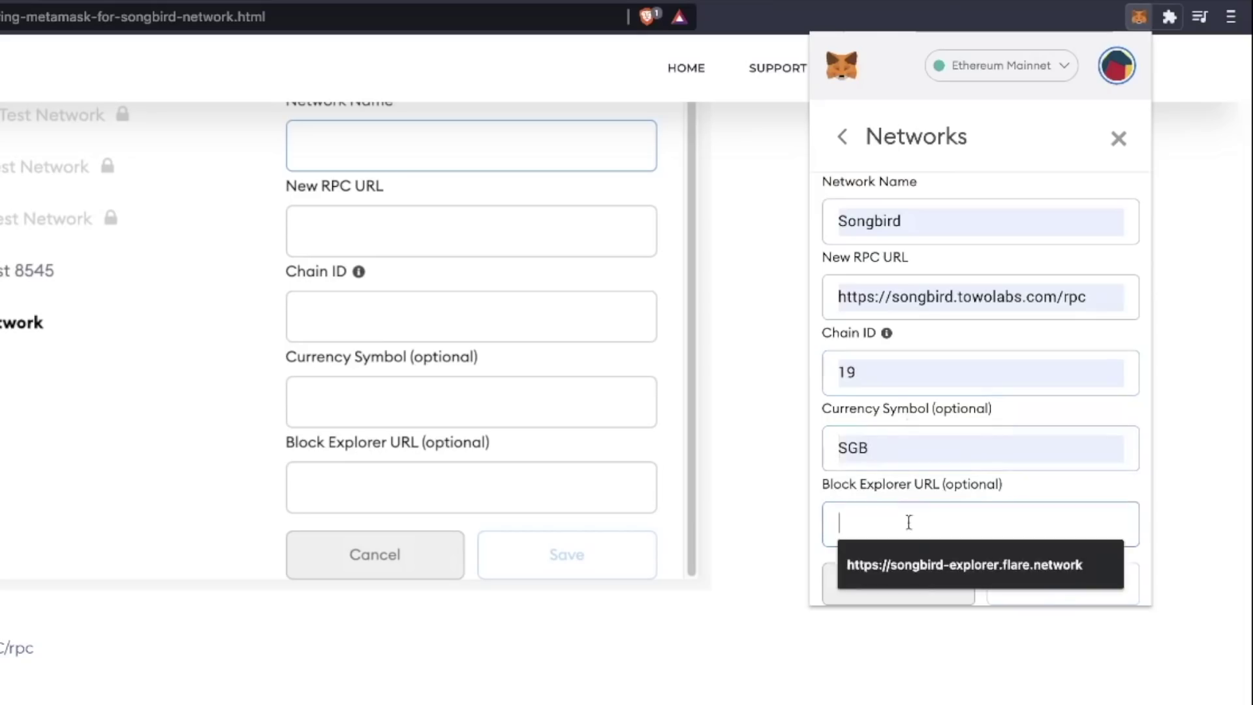
{"action": "left_click", "coordinate": [930, 566]}
{"action": "left_click", "coordinate": [1069, 592]}
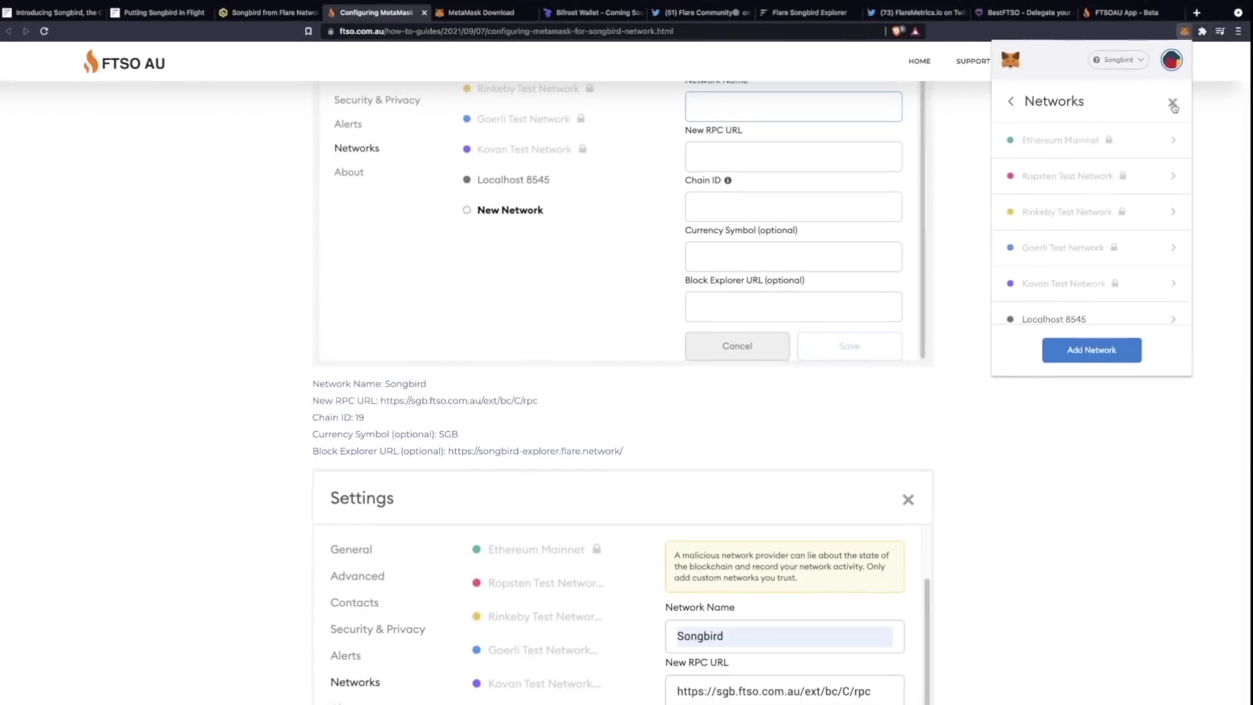
- Hide the WSGB token from the Songbird account's asset list
{"action": "left_click", "coordinate": [1173, 104]}
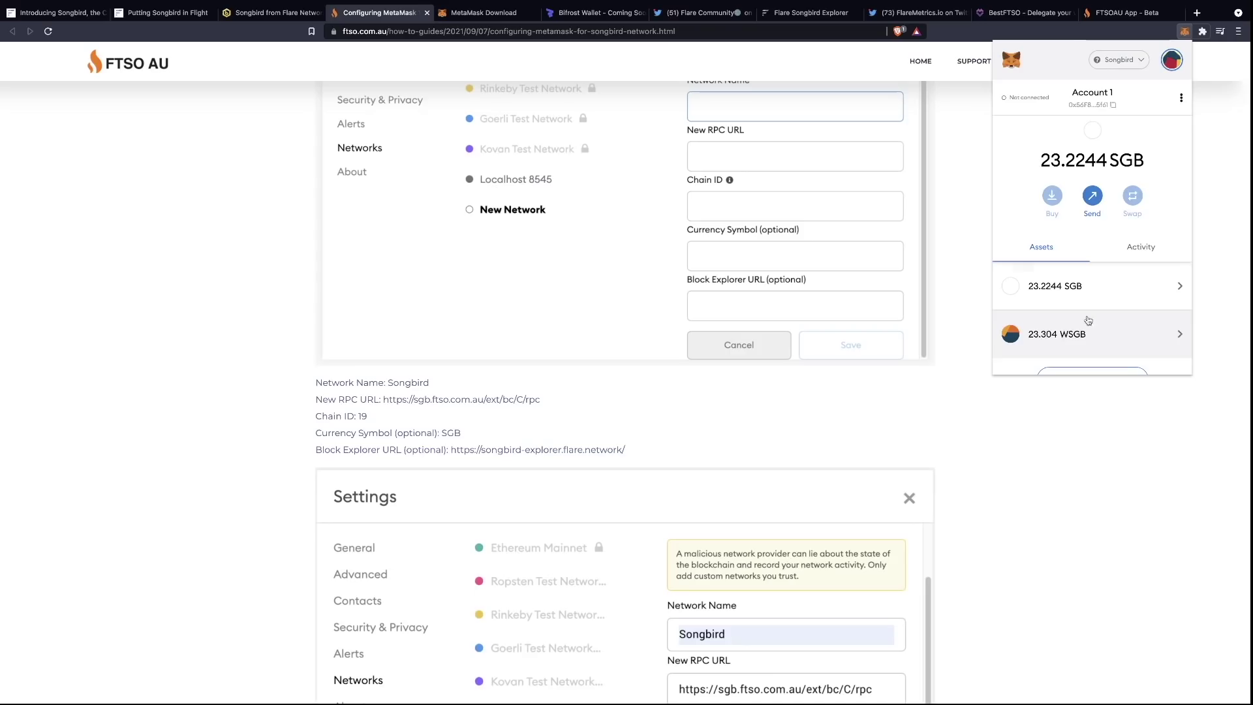
{"action": "left_click", "coordinate": [1094, 331]}
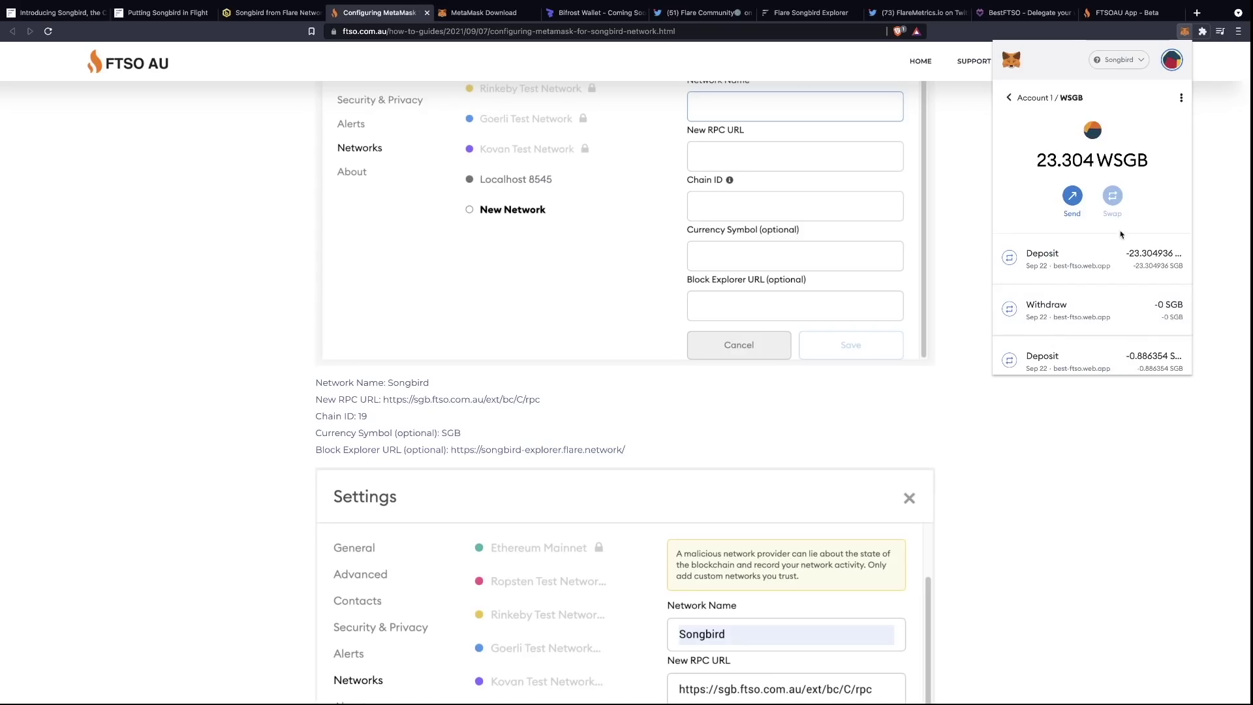
{"action": "left_click", "coordinate": [1180, 98]}
{"action": "left_click", "coordinate": [1101, 170]}
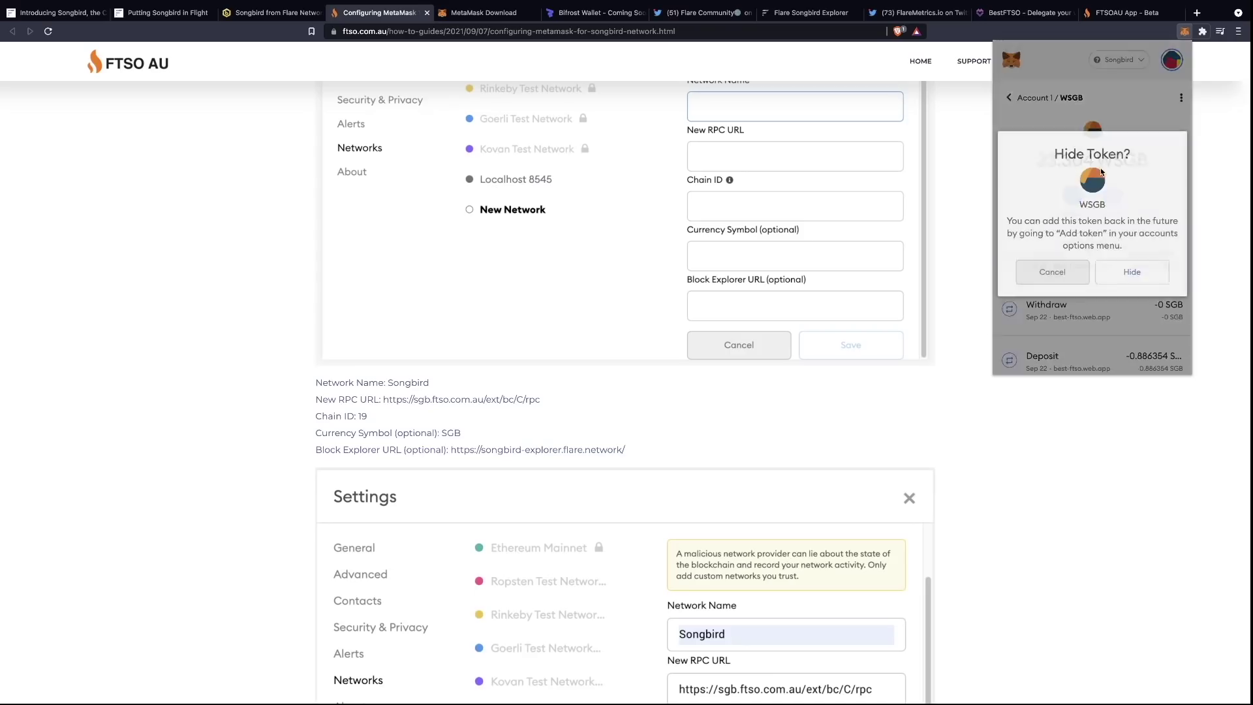
{"action": "left_click", "coordinate": [1118, 271]}
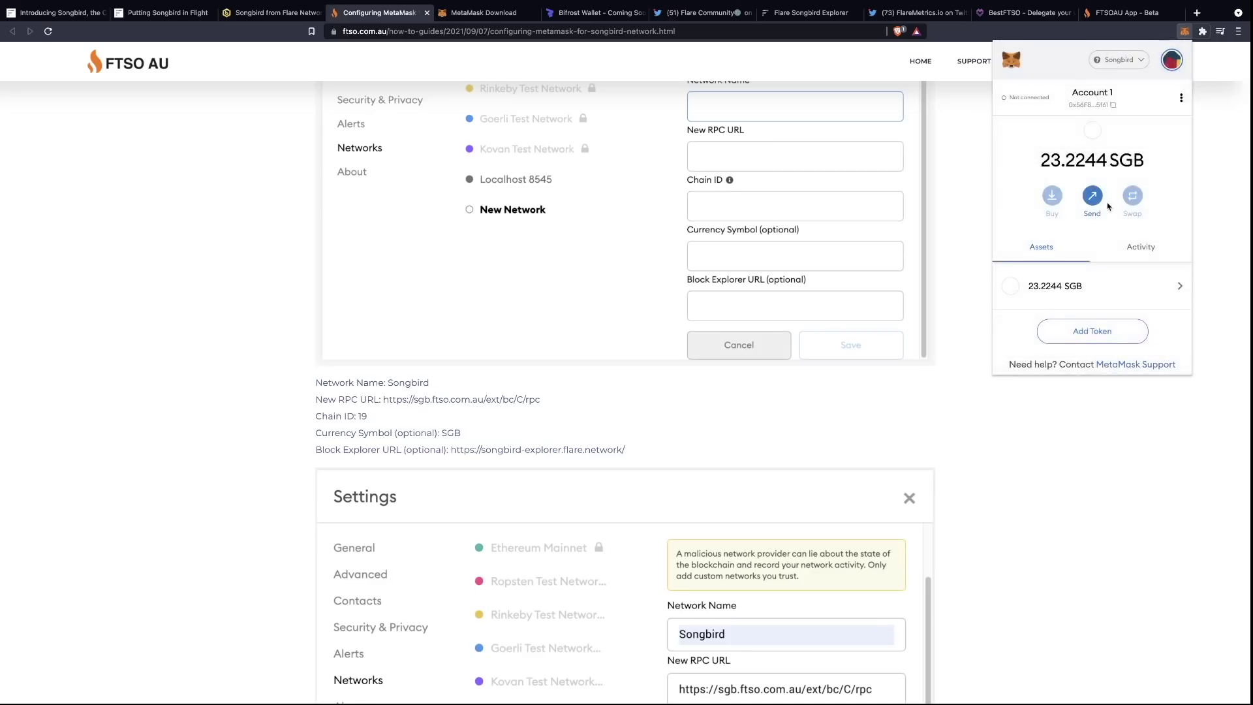
- Highlight the SGB label of the 23.2244 balance and scroll the guide to its WSGB token steps
{"action": "double_click", "coordinate": [1142, 154]}
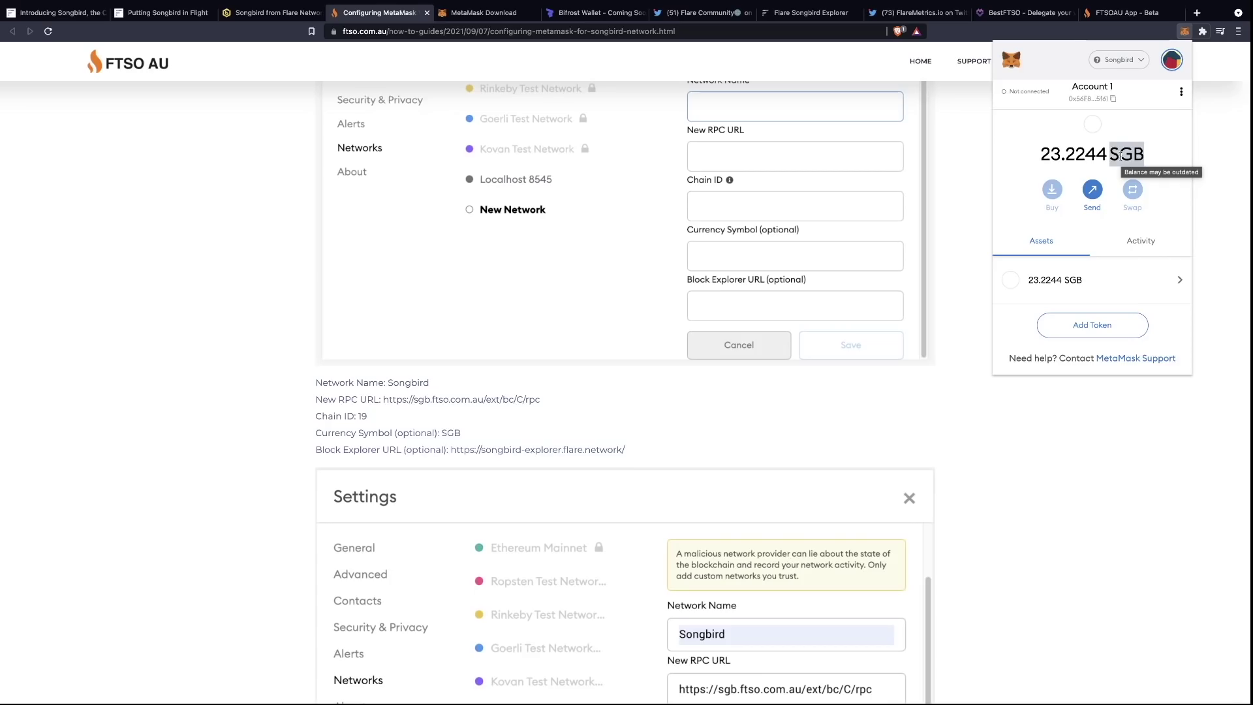
{"action": "scroll", "coordinate": [919, 292], "scroll_direction": "down", "scroll_amount": 10}
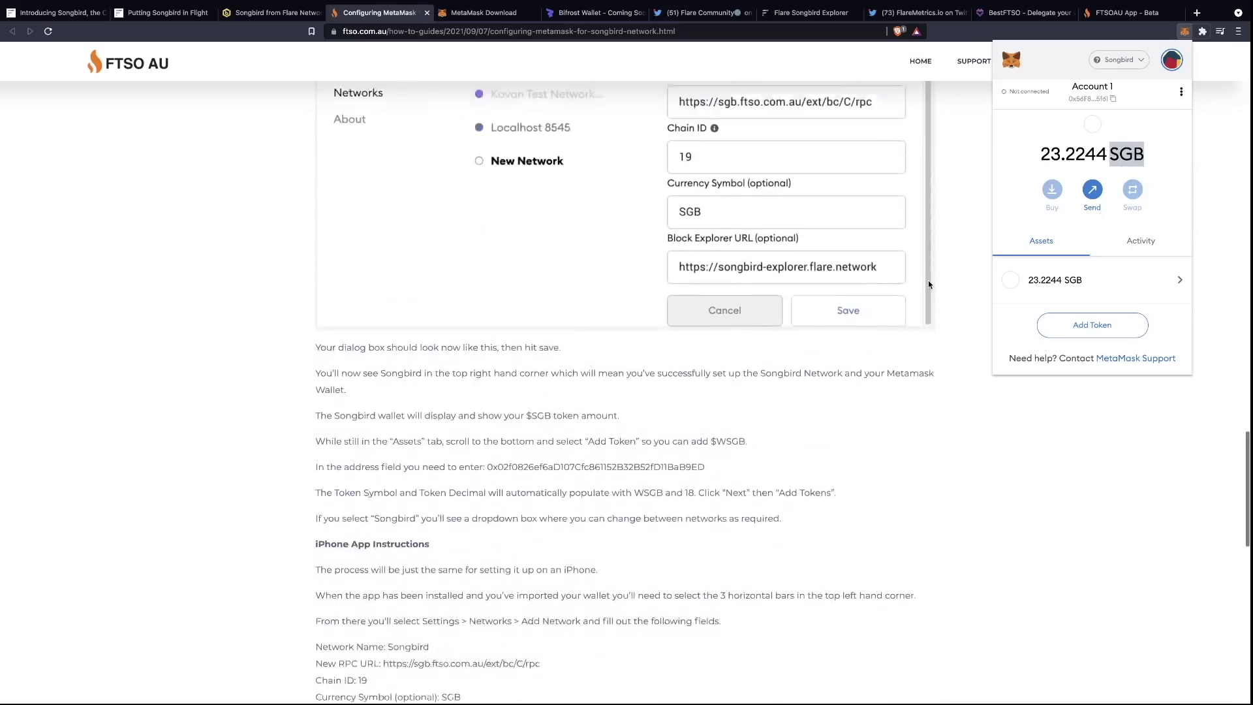
{"action": "scroll", "coordinate": [928, 284], "scroll_direction": "down", "scroll_amount": 5}
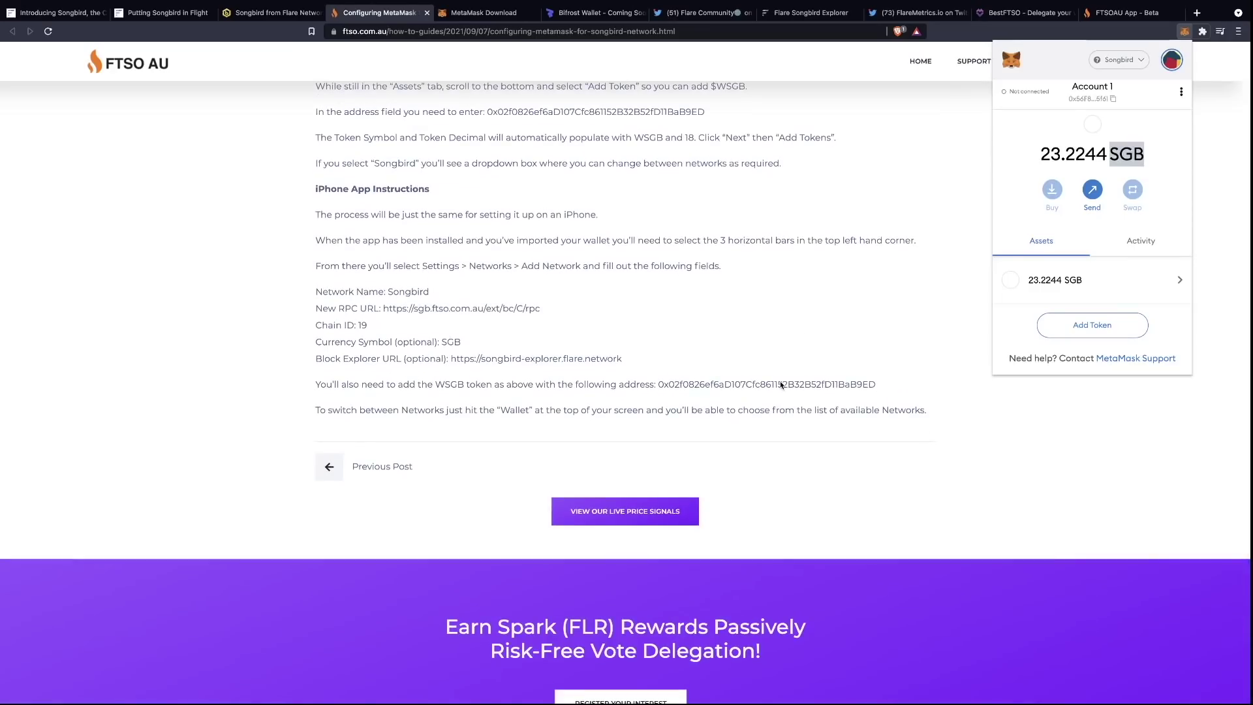
- Add WSGB to MetaMask from the guide's contract address (18 decimals), showing a 23.304 WSGB balance
{"action": "double_click", "coordinate": [780, 384]}
{"action": "key", "text": "ctrl+c"}
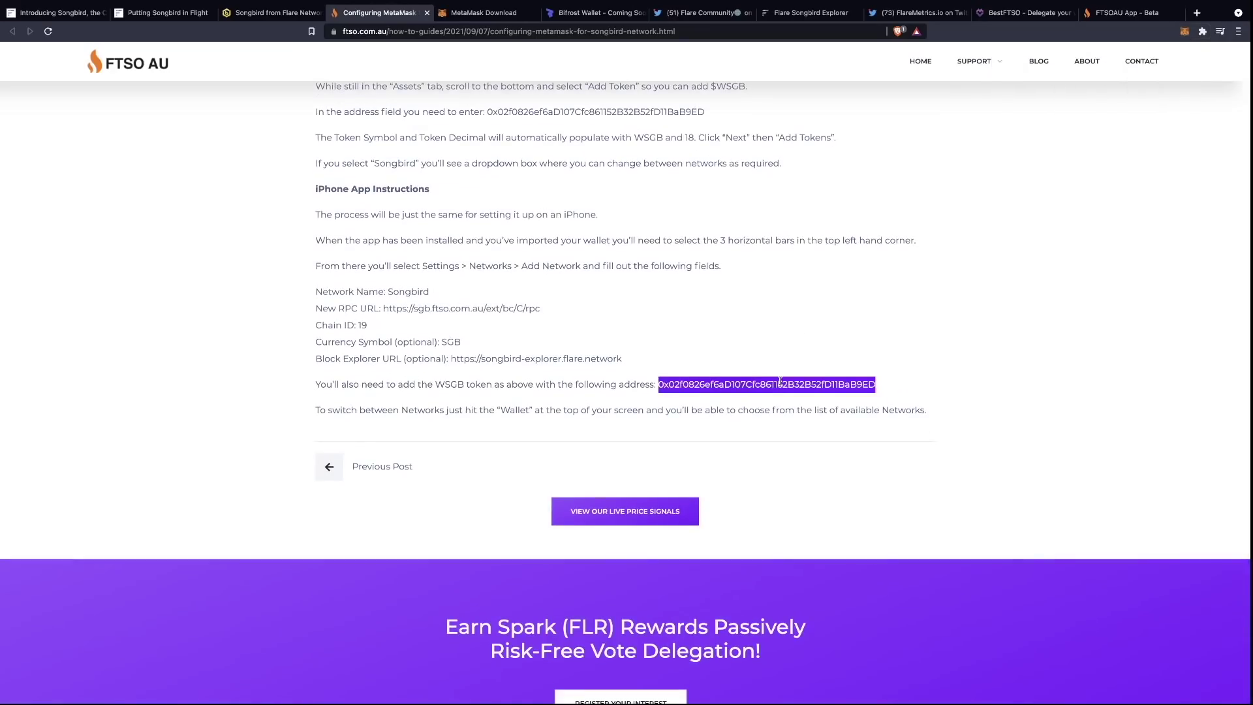
{"action": "left_click", "coordinate": [1184, 32]}
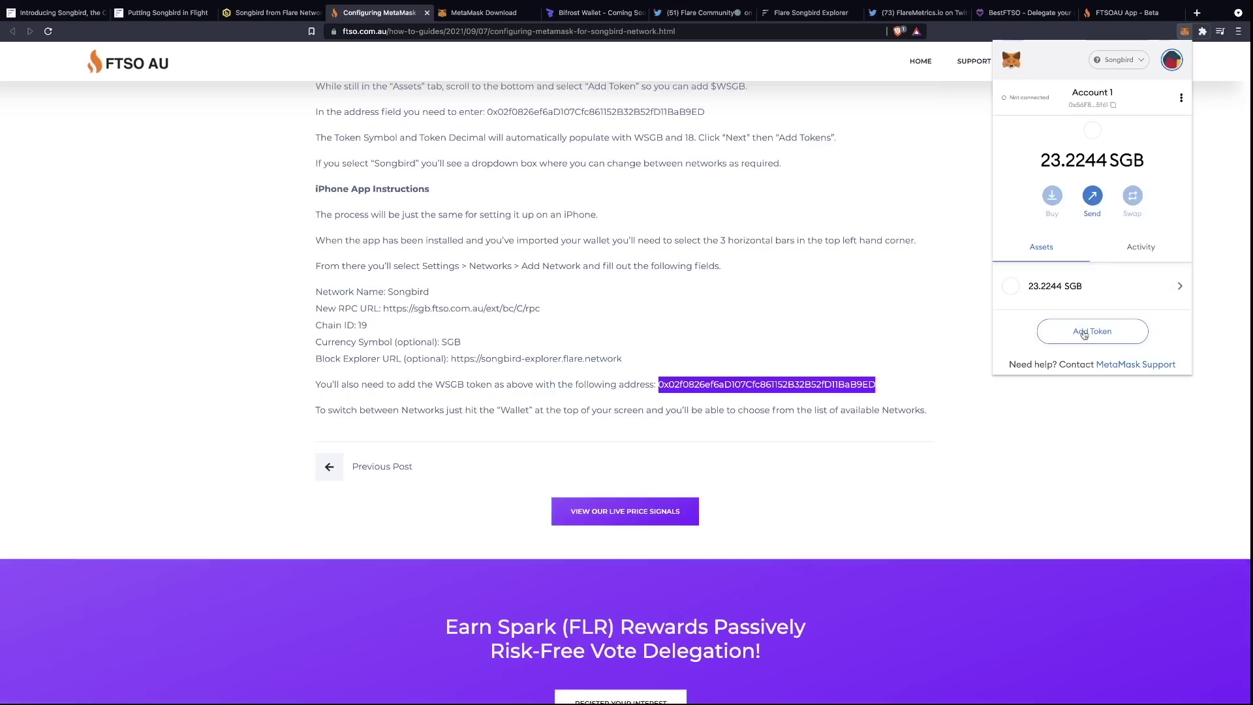
{"action": "left_click", "coordinate": [1087, 333]}
{"action": "left_click", "coordinate": [1037, 188]}
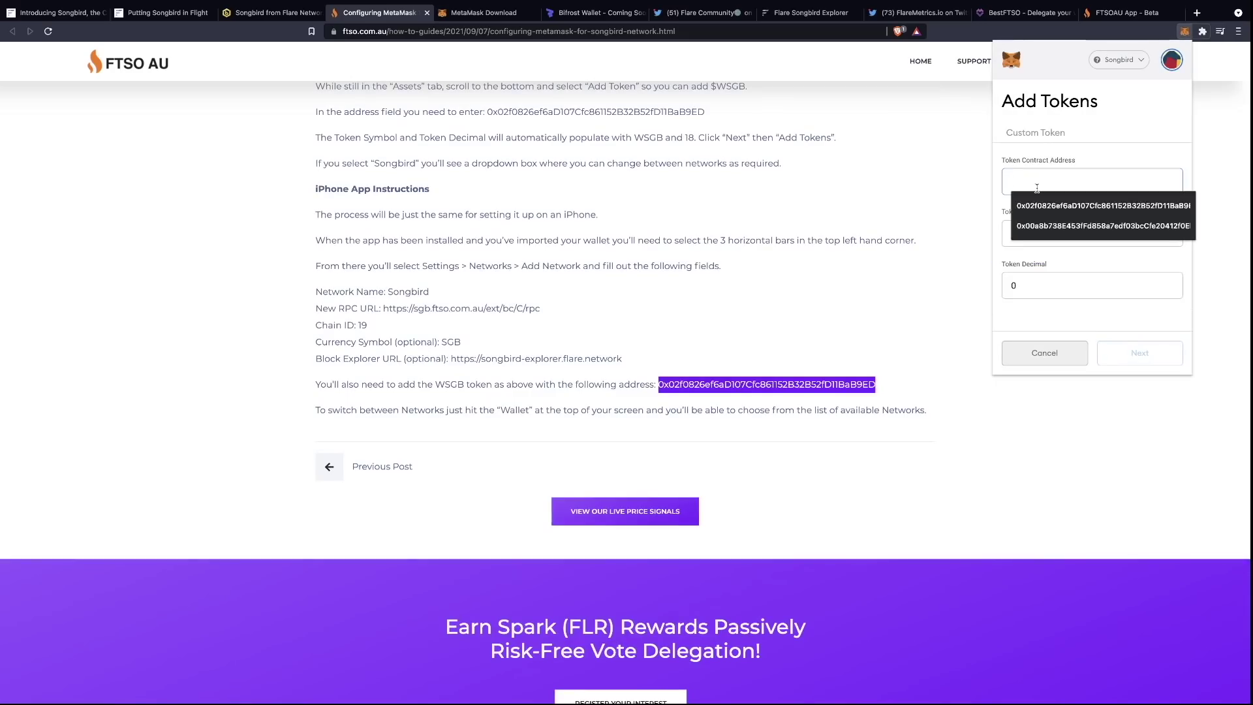
{"action": "key", "text": "ctrl+v"}
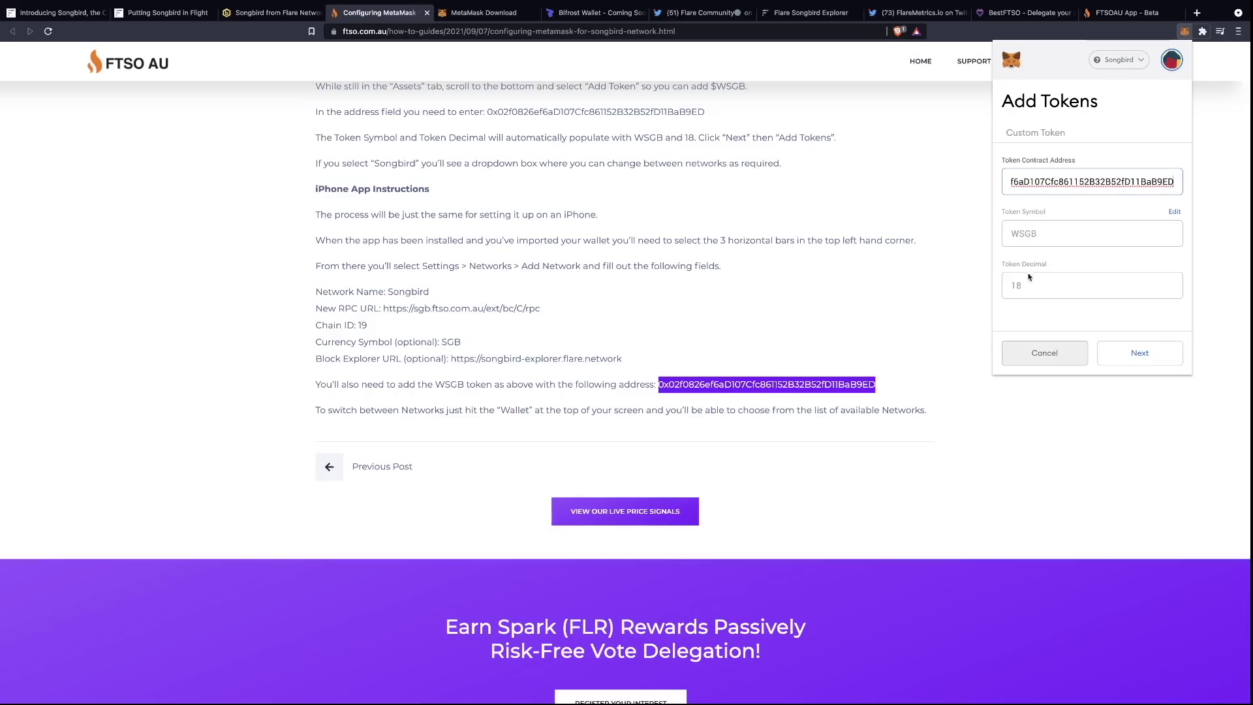
{"action": "left_click", "coordinate": [1135, 355]}
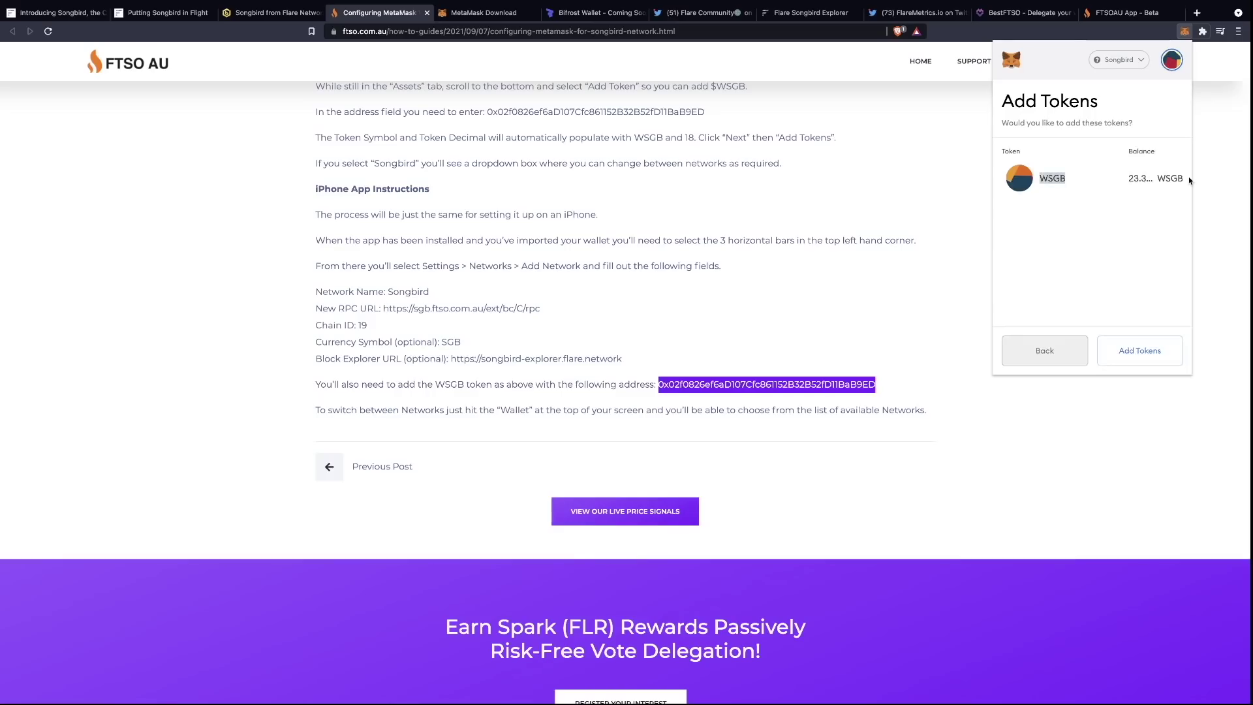
{"action": "left_click", "coordinate": [1135, 354]}
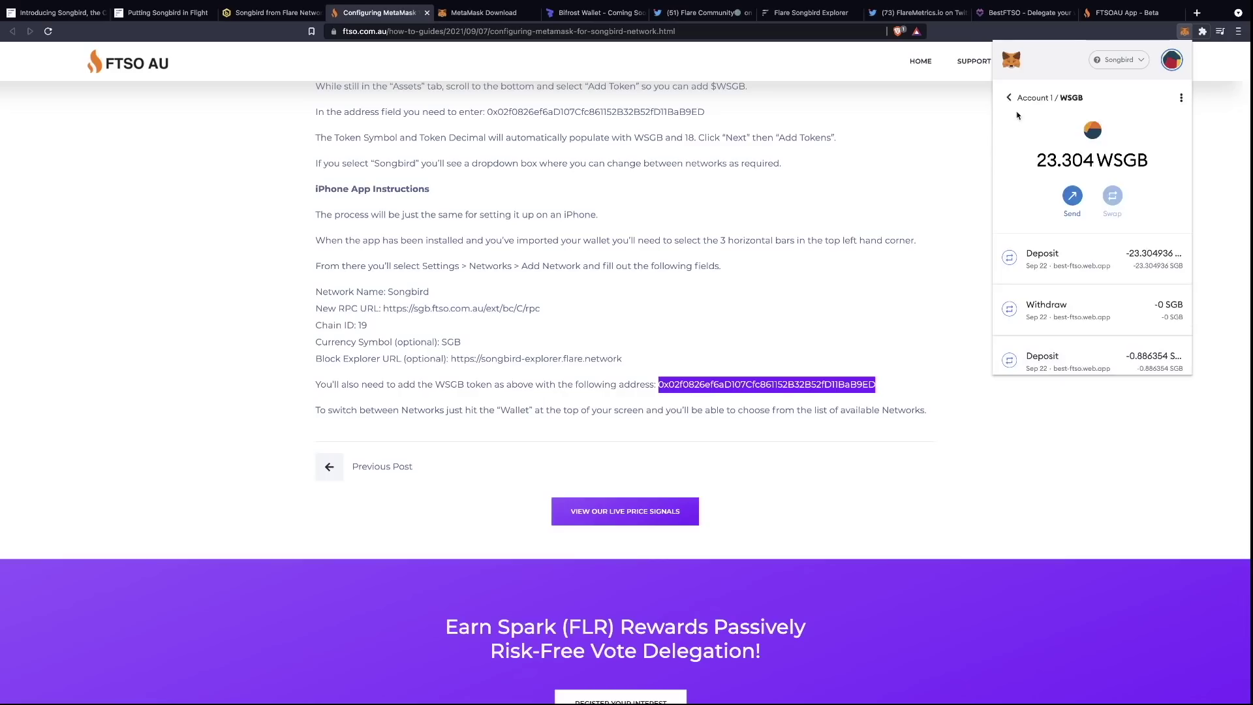
{"action": "left_click", "coordinate": [1009, 97]}
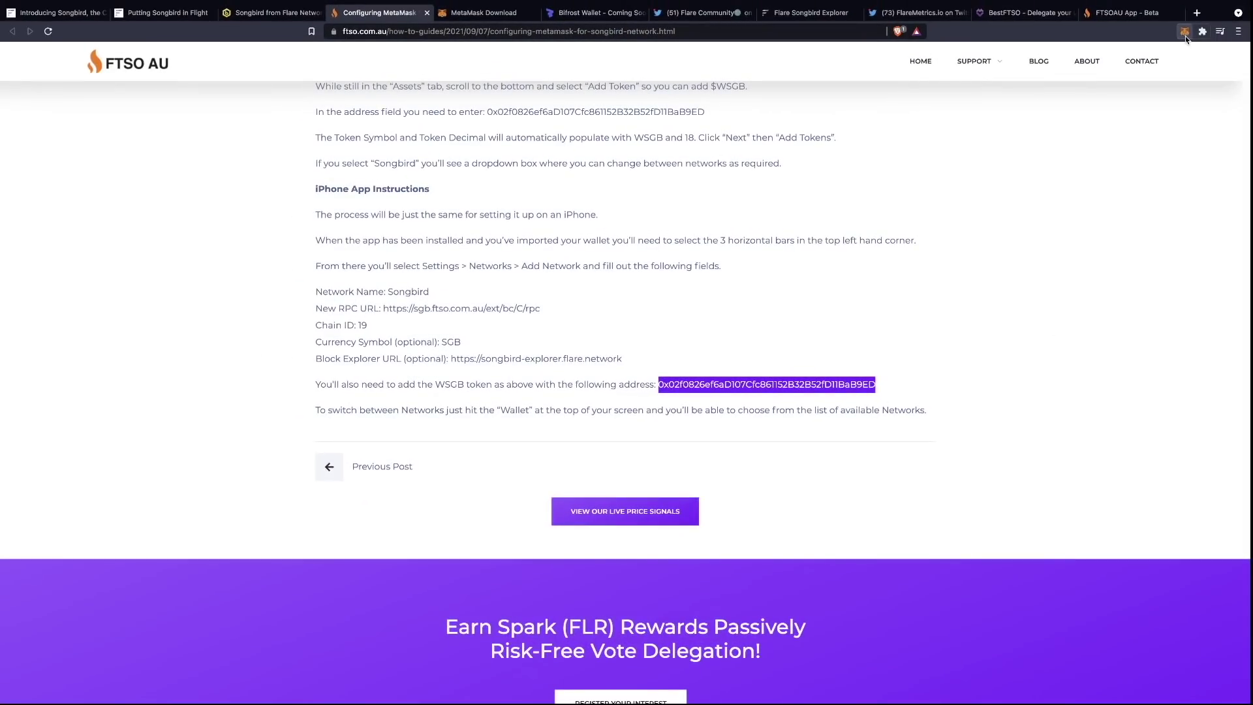
- Open MetaMask's Connect Hardware Wallet page for Ledger or Trezor, then move to the Bifrost Wallet tab
{"action": "left_click", "coordinate": [1185, 36]}
{"action": "left_click", "coordinate": [1171, 60]}
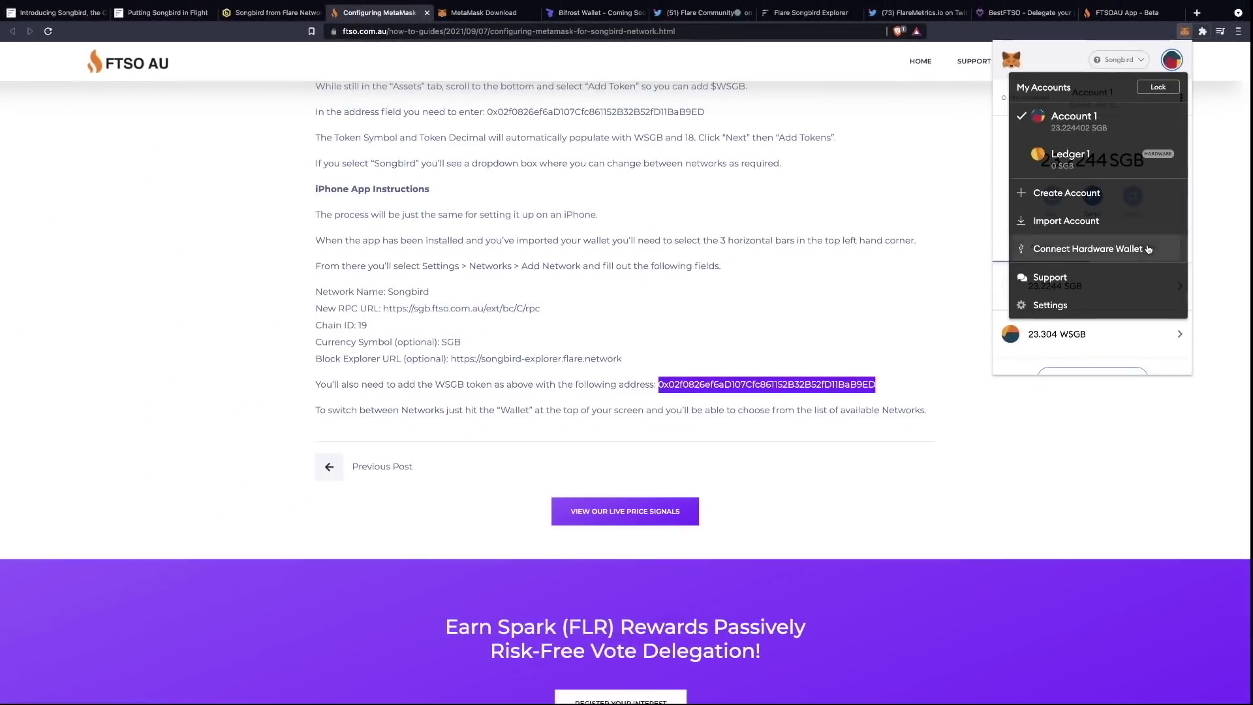
{"action": "left_click", "coordinate": [1101, 351]}
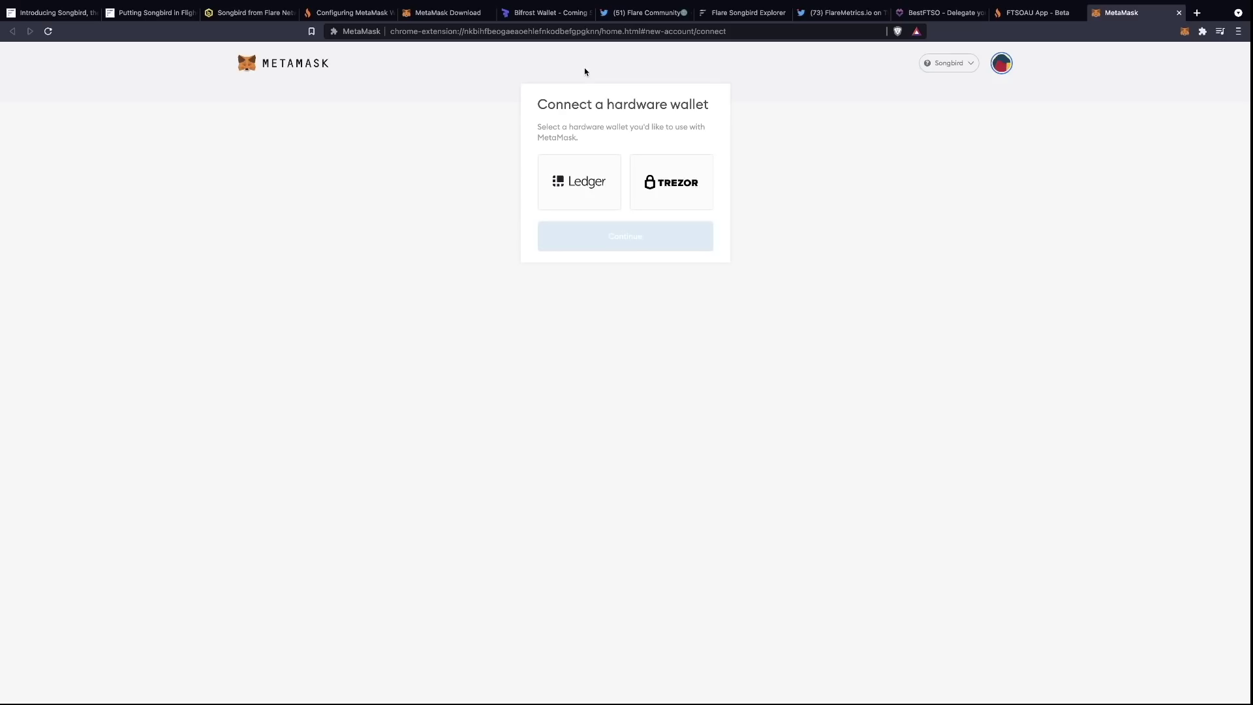
{"action": "left_click", "coordinate": [548, 13]}
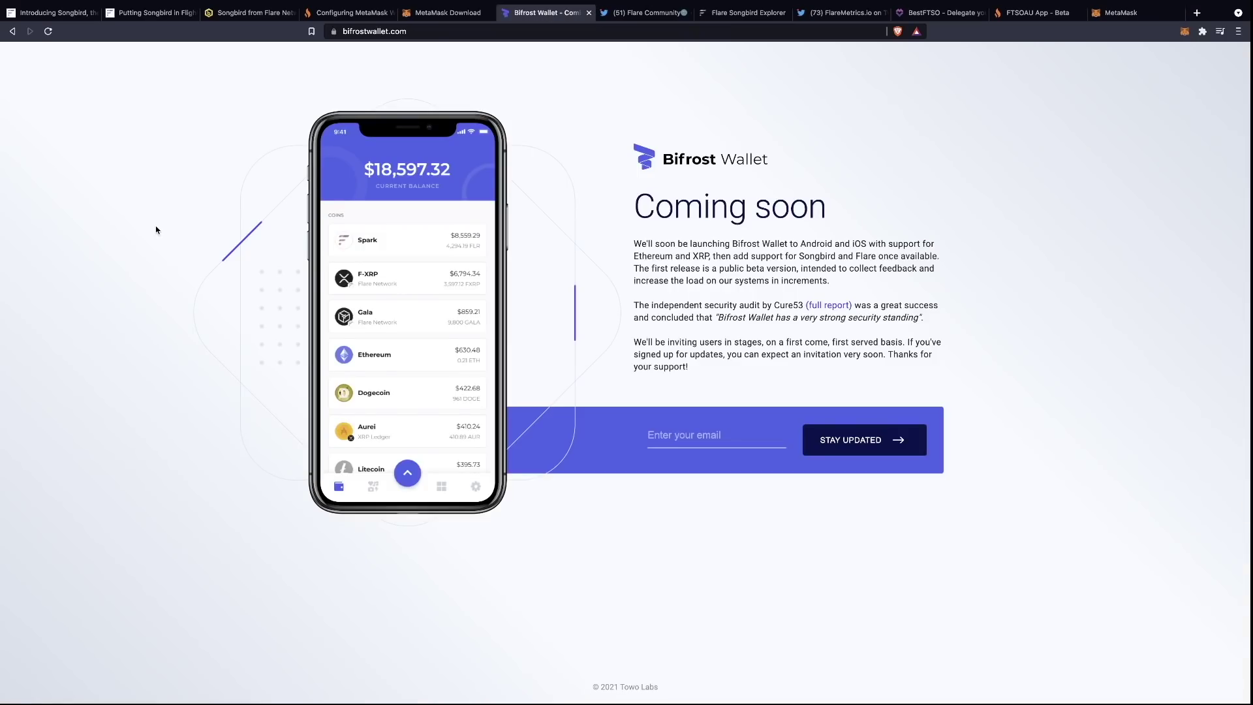
{"action": "left_click_drag", "start_coordinate": [833, 216], "coordinate": [634, 156]}
{"action": "left_click", "coordinate": [827, 209]}
- View the Flare Community tweet's photos, advancing to the second showing FTSO AU's Delegate page
{"action": "left_click", "coordinate": [648, 43]}
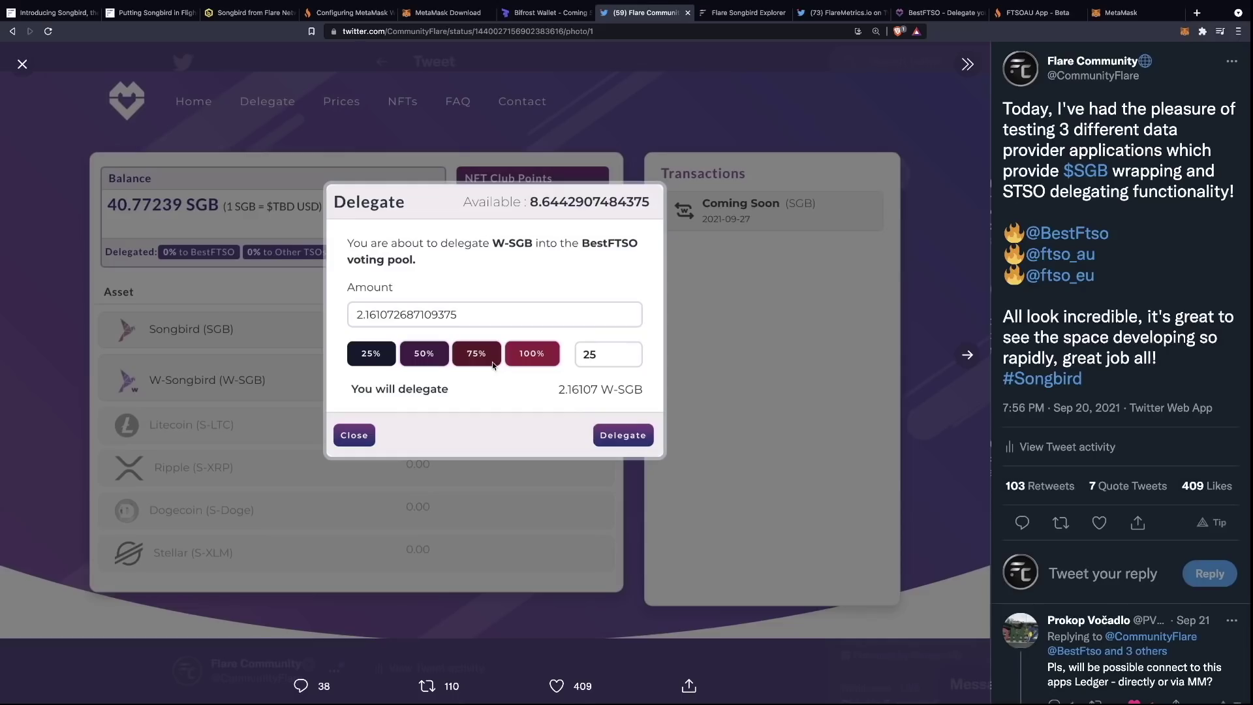
{"action": "left_click", "coordinate": [967, 354]}
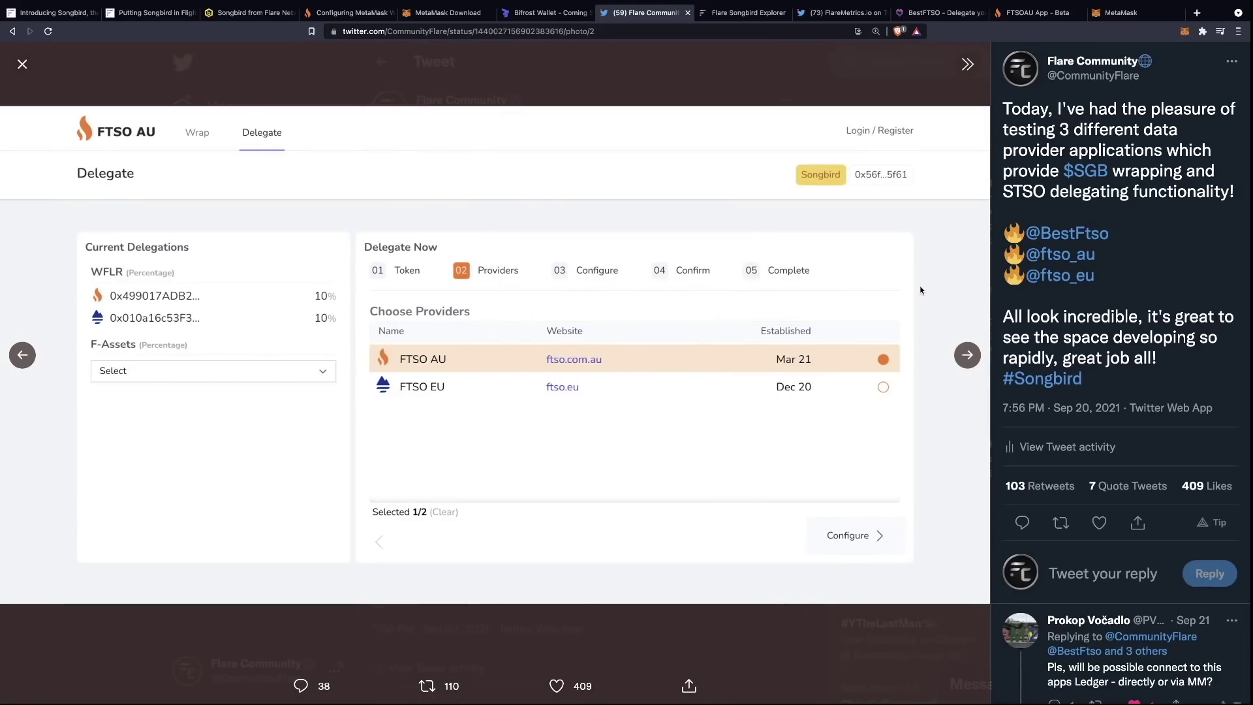
- View the tweet's ftso.eu Token Wrapper image, then switch to the Flare Songbird Explorer tab
{"action": "left_click", "coordinate": [964, 354]}
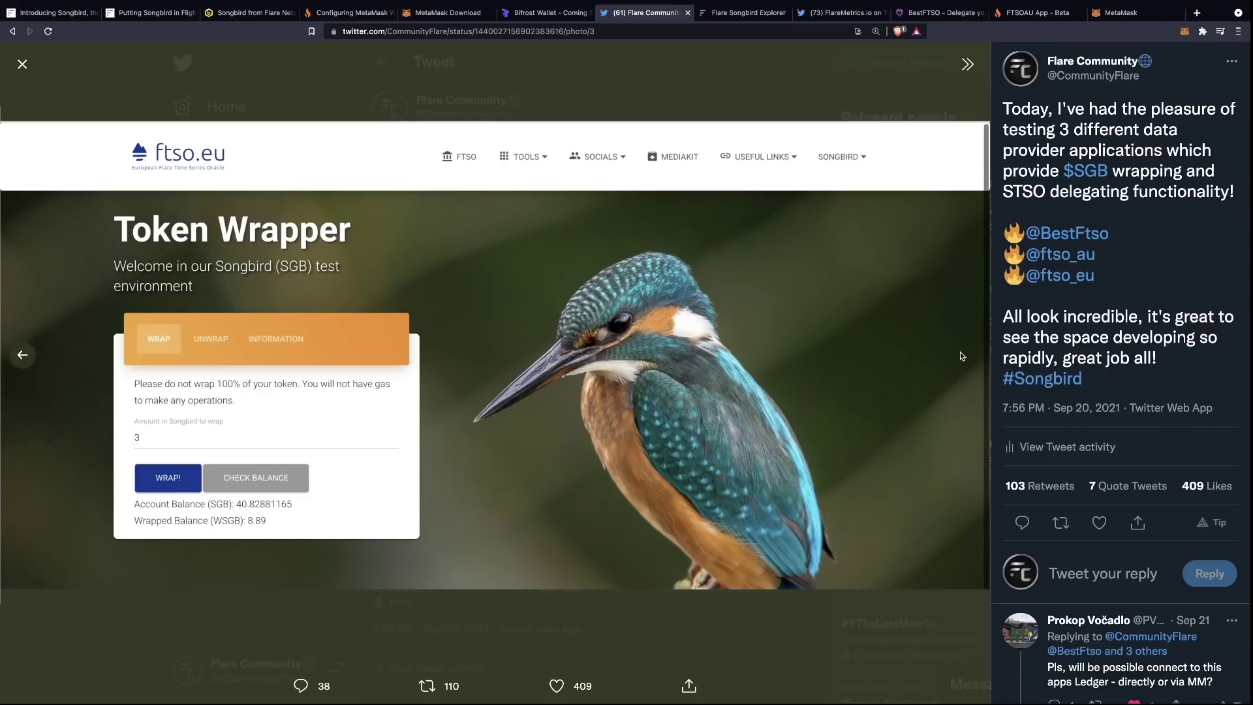
{"action": "left_click", "coordinate": [752, 16]}
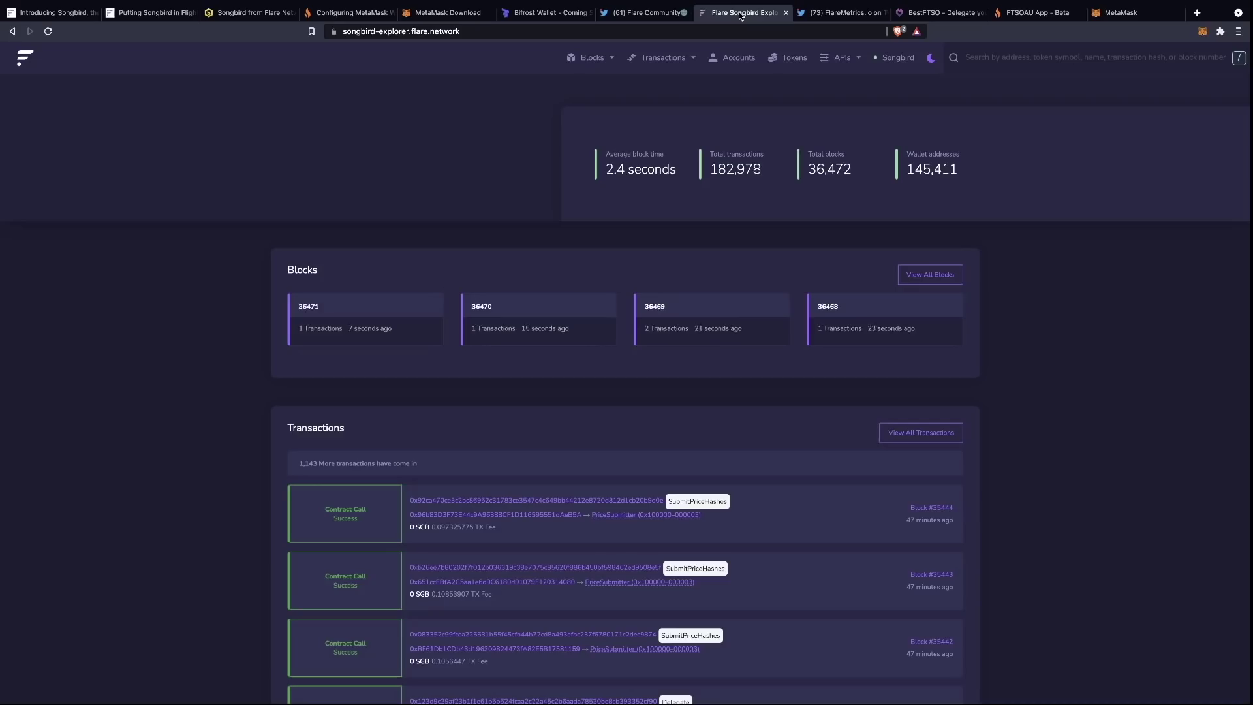
- Look up the pasted wallet address in Songbird Explorer and select its 23.2244 SGB balance
{"action": "left_click", "coordinate": [973, 58]}
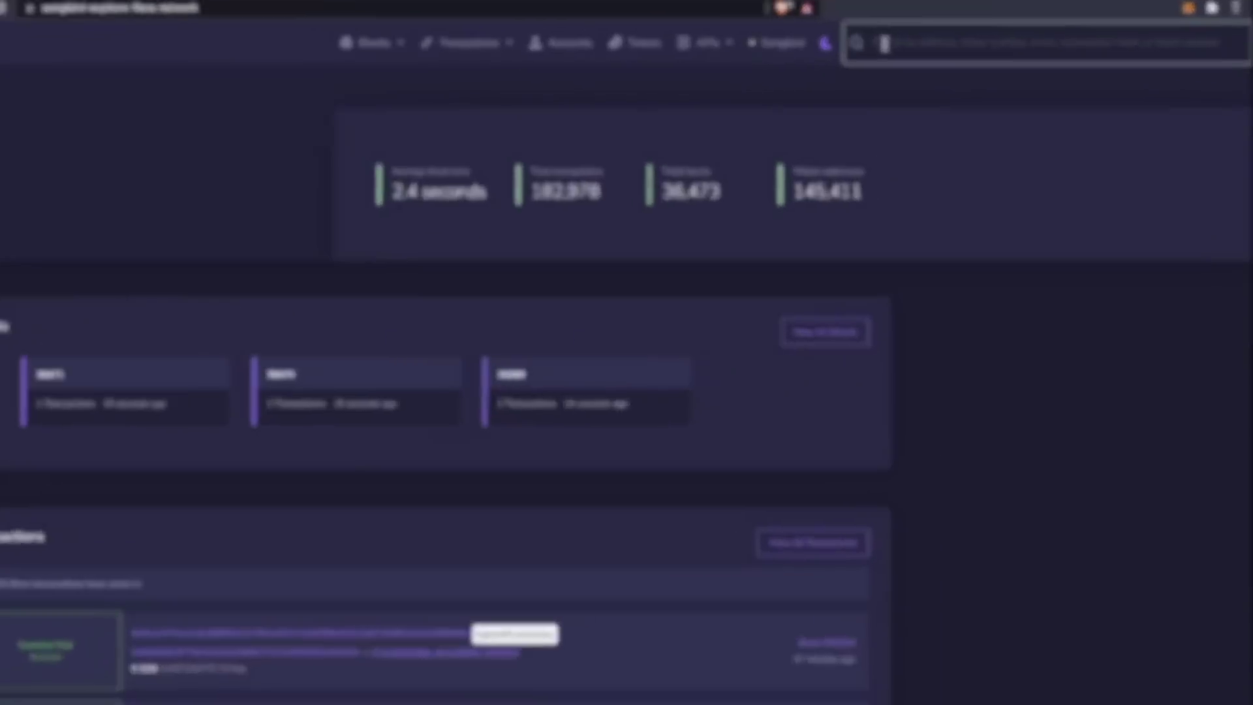
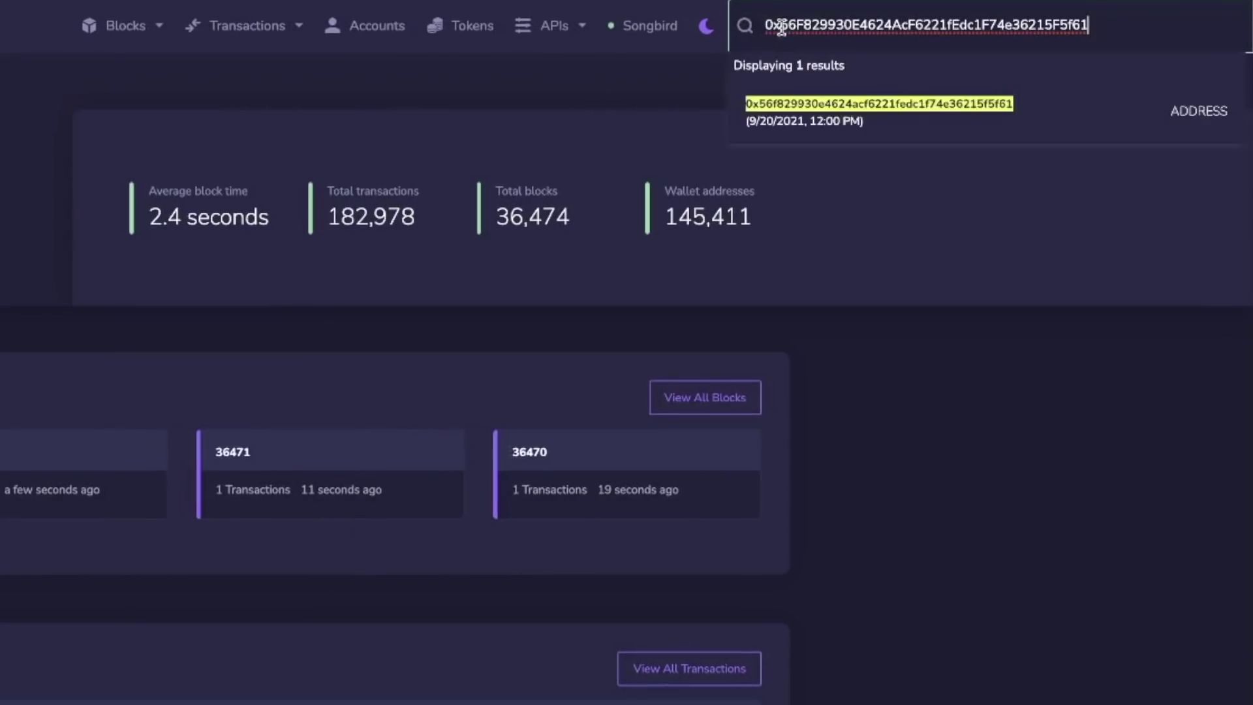
{"action": "key", "text": "Return"}
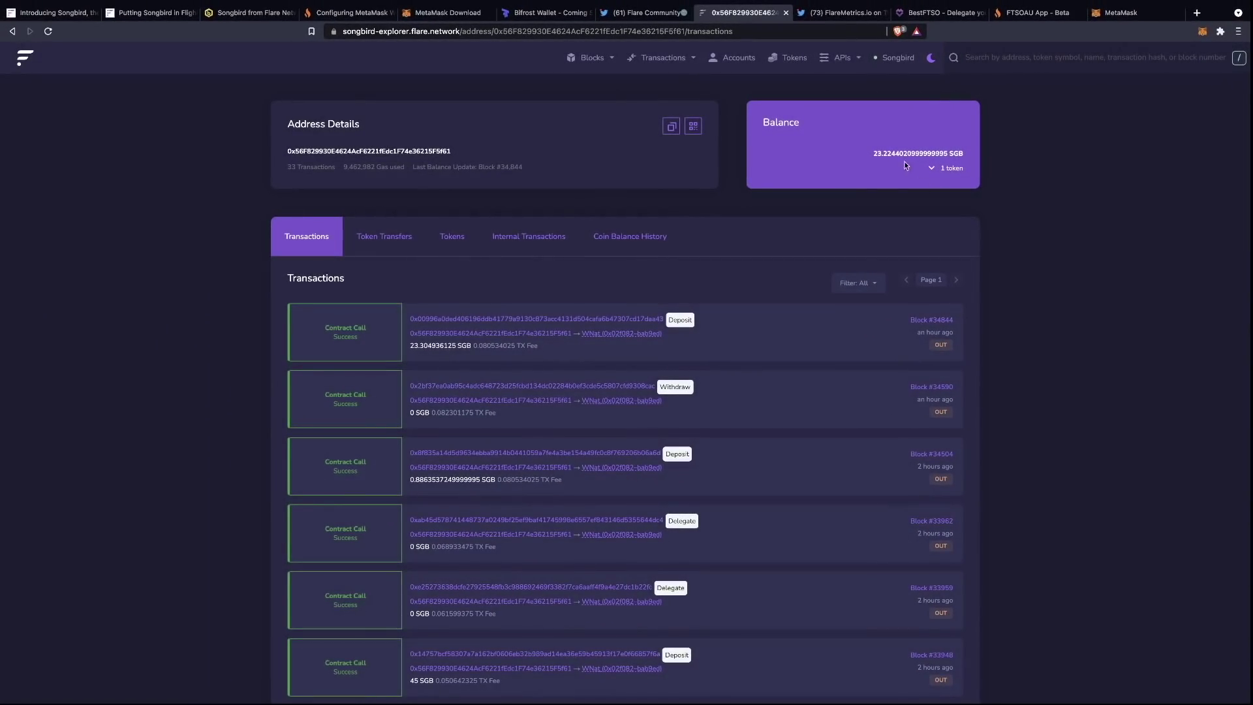
{"action": "left_click_drag", "start_coordinate": [873, 154], "coordinate": [965, 158]}
- Check the address's Wrapped Songbird token, then go to the FlareMetrics tweet tab
{"action": "left_click", "coordinate": [933, 169]}
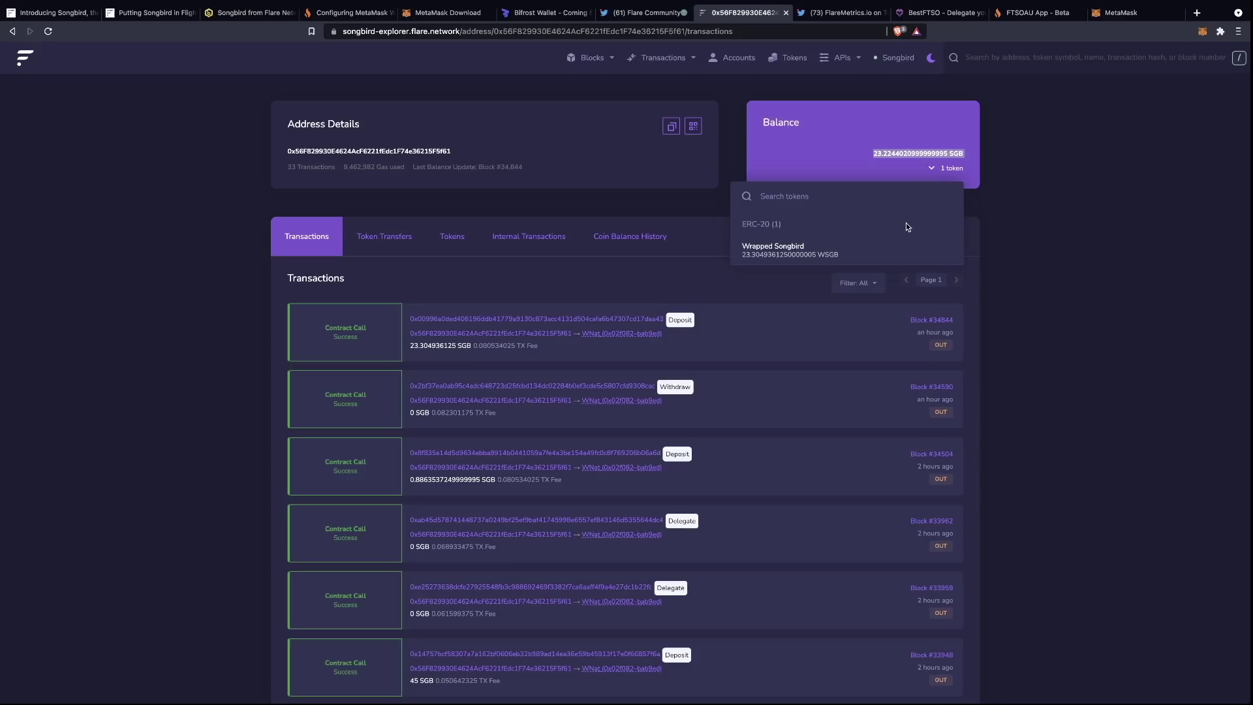
{"action": "left_click", "coordinate": [1008, 56]}
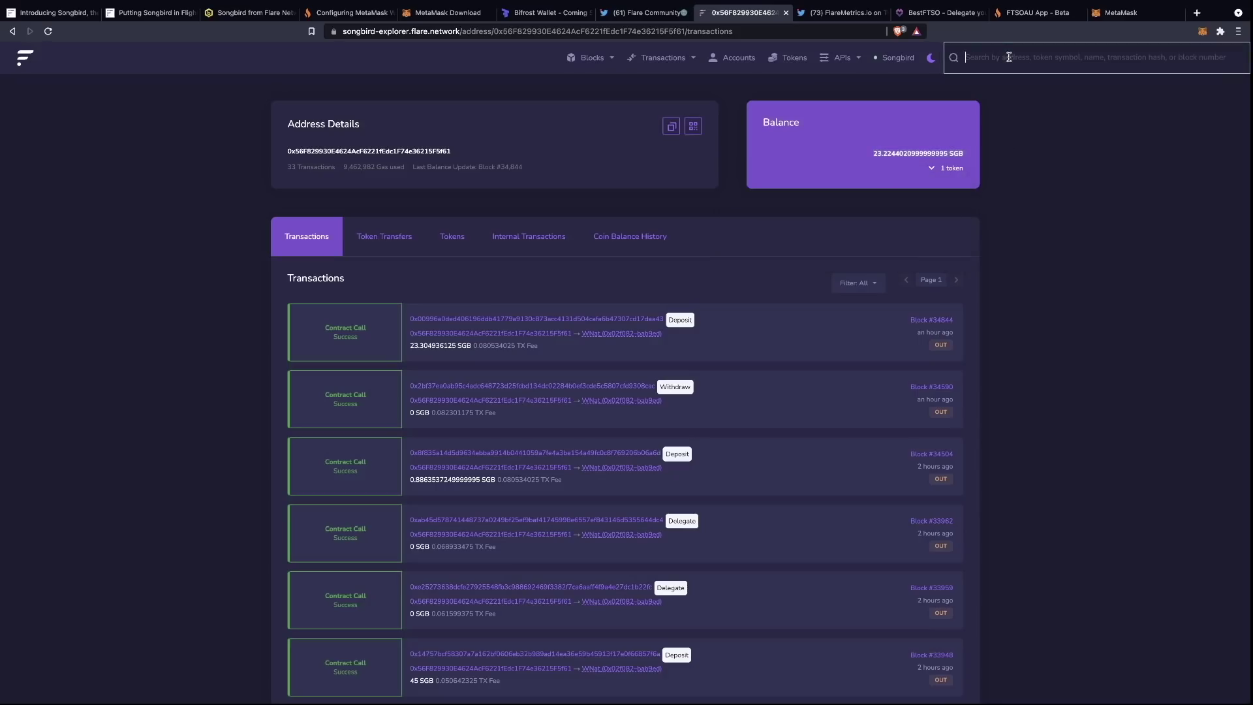
{"action": "left_click", "coordinate": [842, 12]}
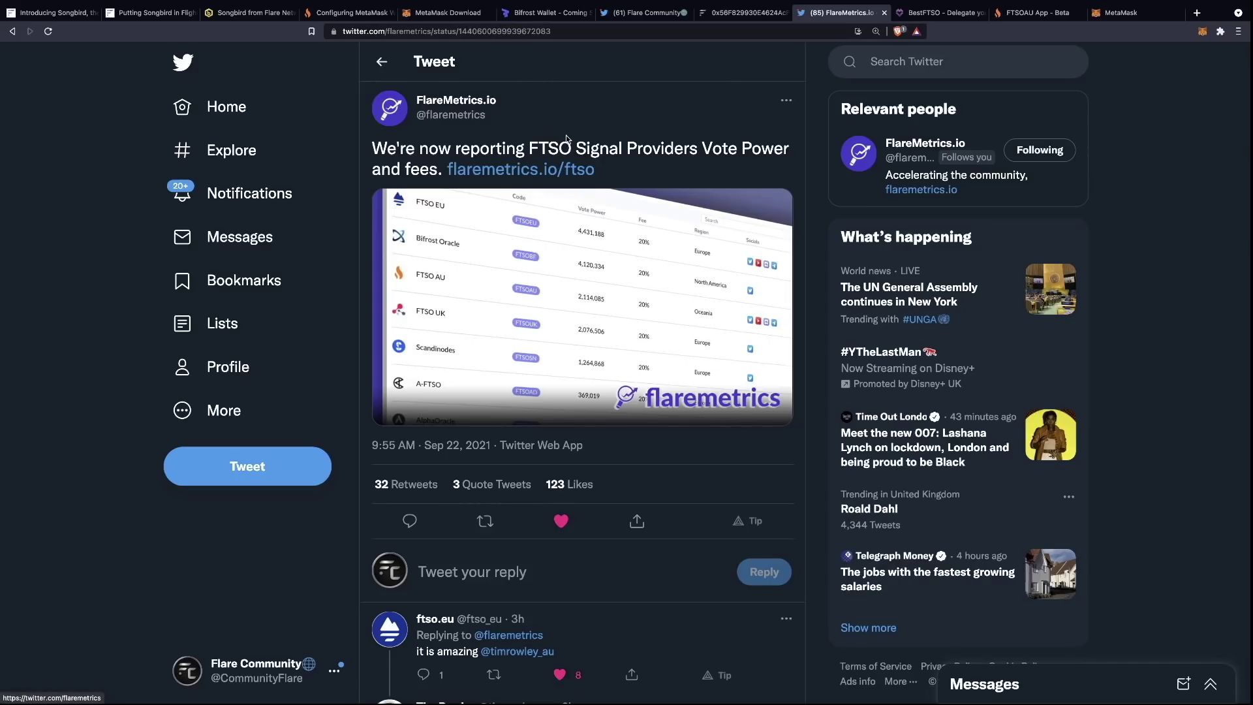
- Open the flaremetrics.io/ftso link and browse the 20 providers' vote power, fees and regions
{"action": "left_click", "coordinate": [542, 174]}
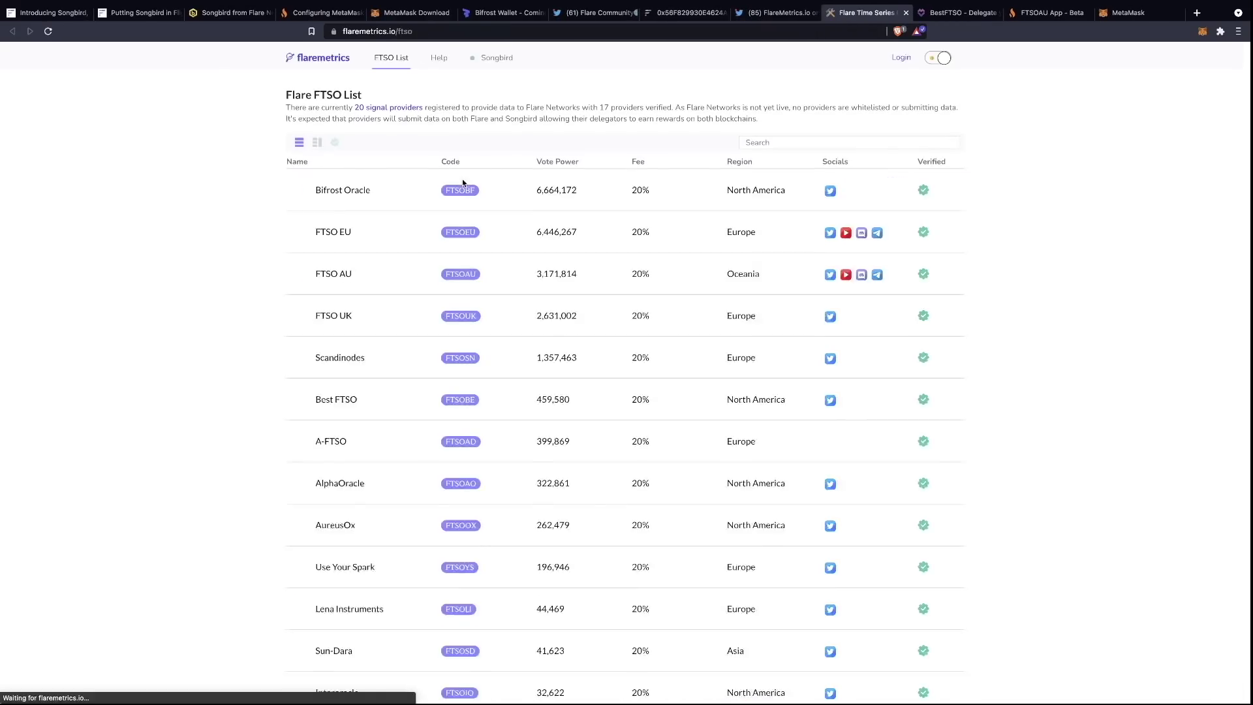
{"action": "scroll", "coordinate": [229, 223], "scroll_direction": "down", "scroll_amount": 3}
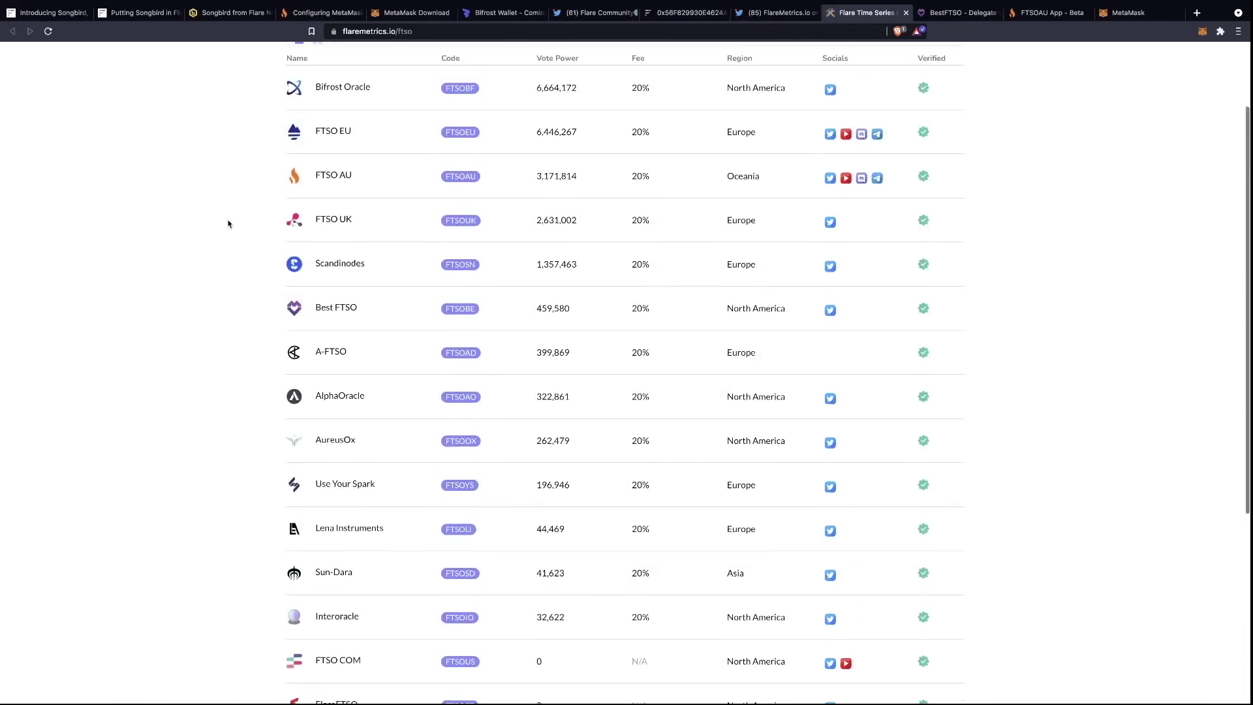
{"action": "scroll", "coordinate": [228, 223], "scroll_direction": "up", "scroll_amount": 2}
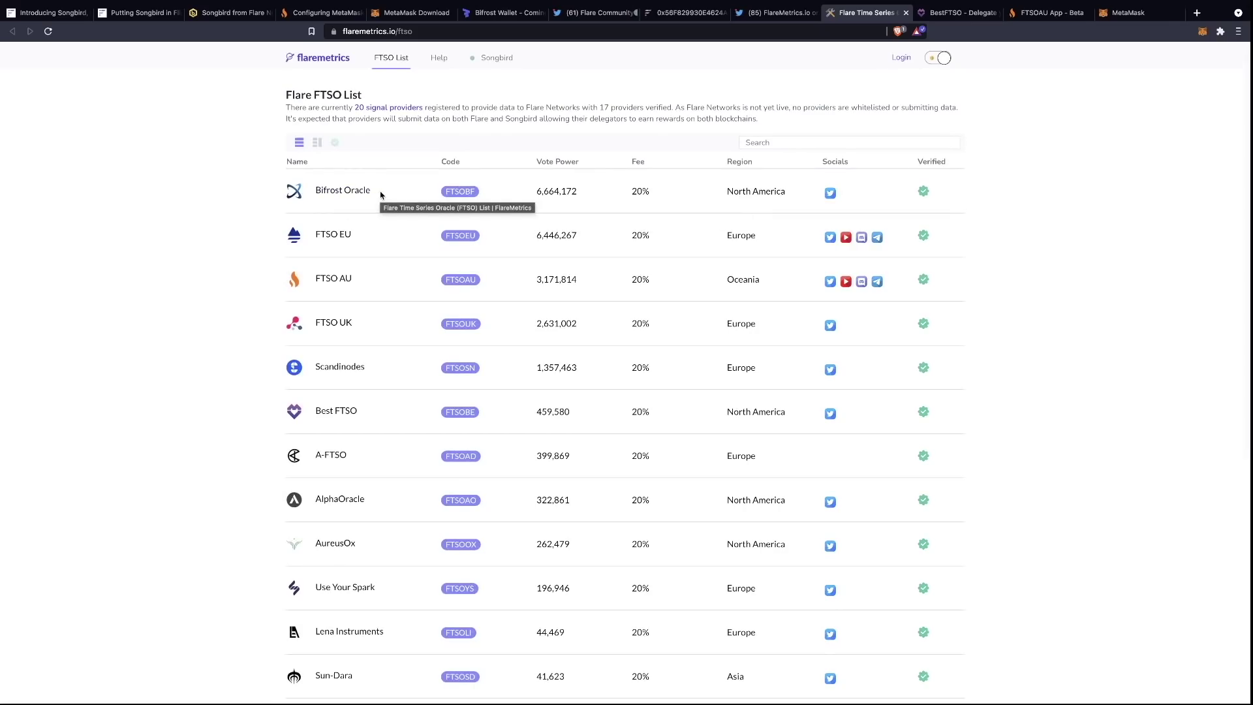
{"action": "scroll", "coordinate": [257, 199], "scroll_direction": "down", "scroll_amount": 1}
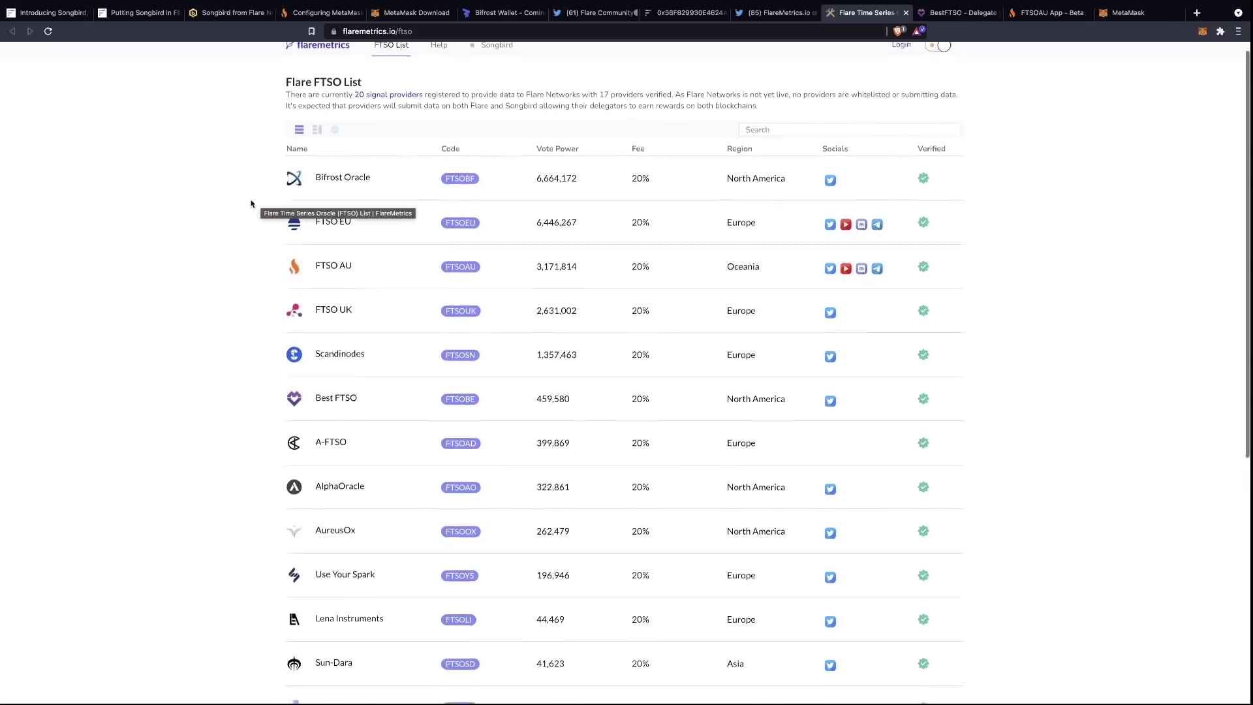
{"action": "scroll", "coordinate": [281, 215], "scroll_direction": "down", "scroll_amount": 1}
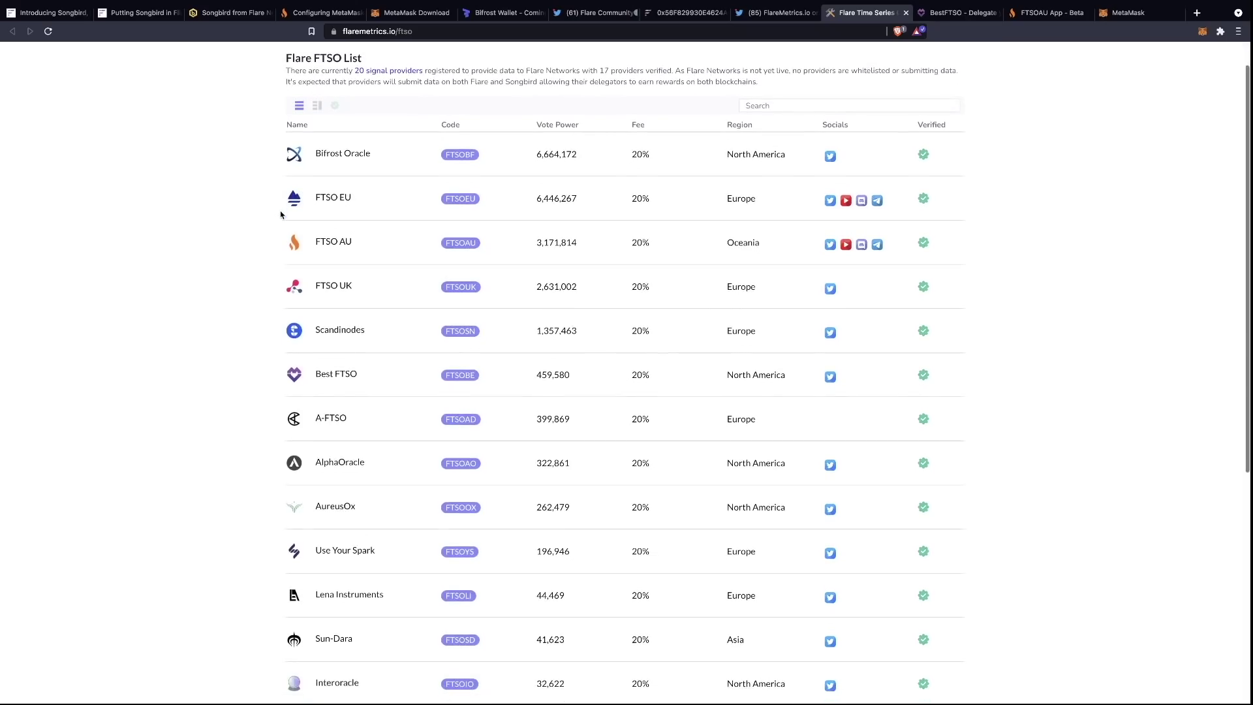
{"action": "scroll", "coordinate": [278, 232], "scroll_direction": "down", "scroll_amount": 1}
{"action": "scroll", "coordinate": [259, 243], "scroll_direction": "down", "scroll_amount": 1}
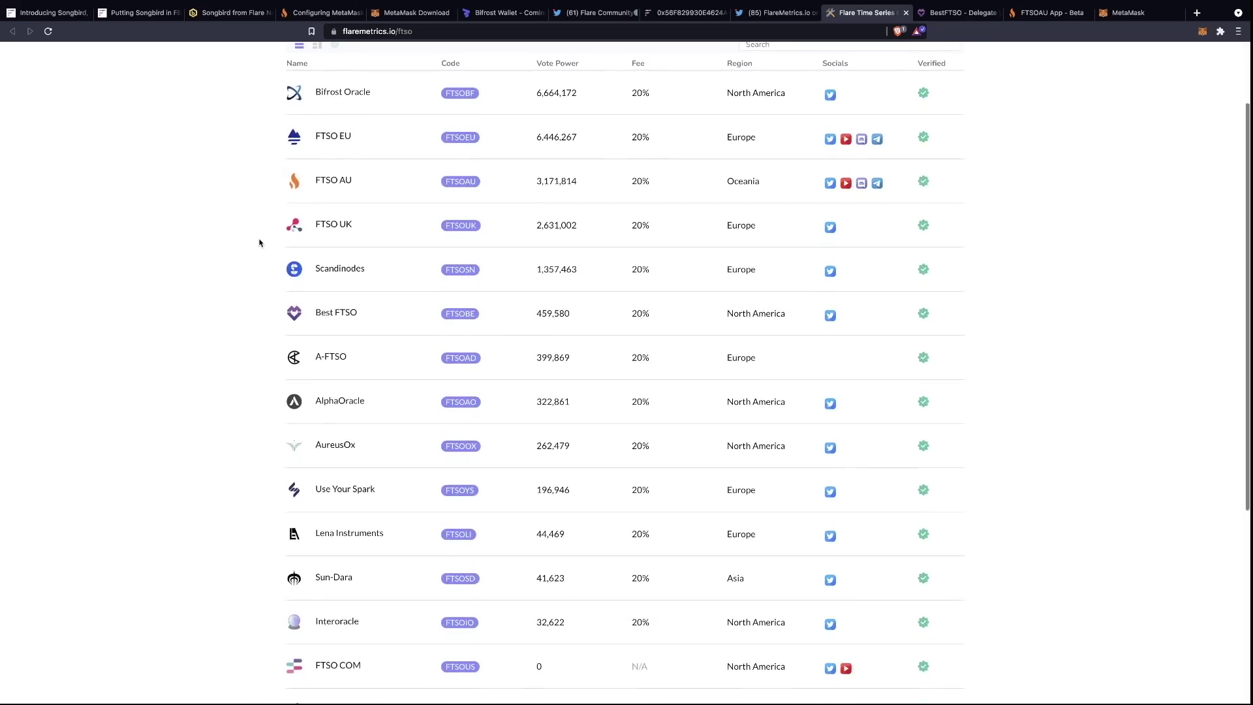
{"action": "scroll", "coordinate": [251, 254], "scroll_direction": "down", "scroll_amount": 1}
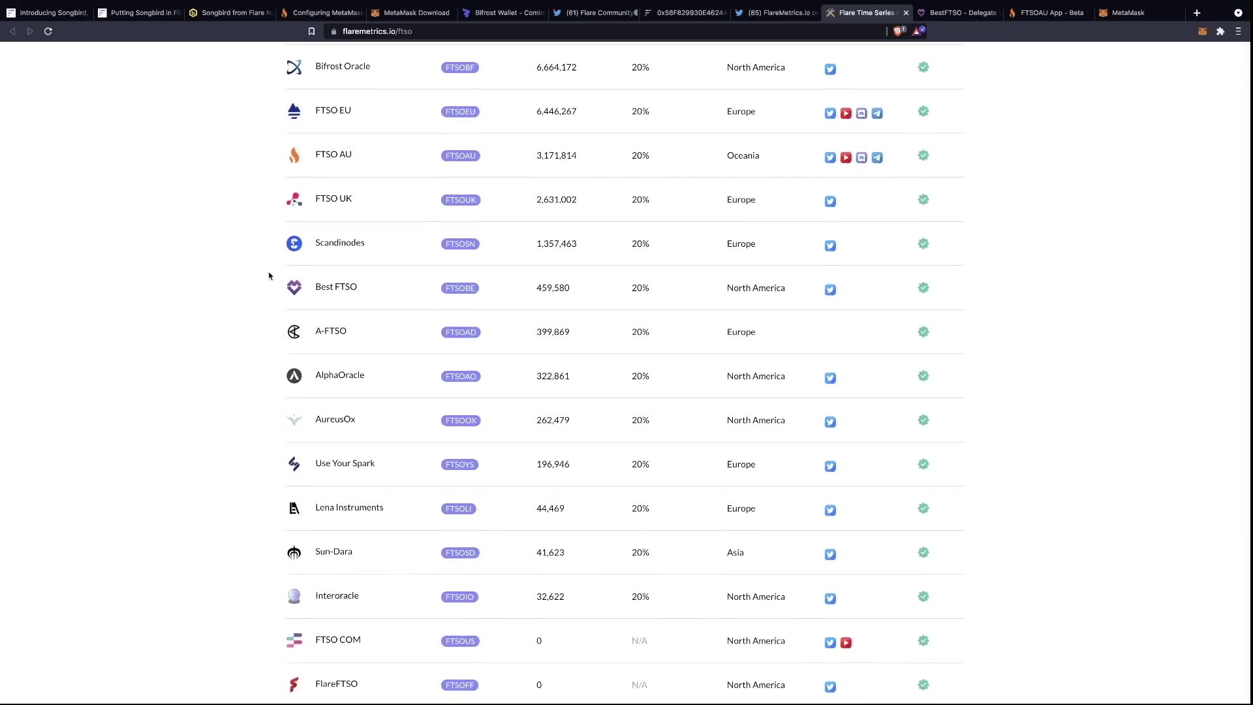
{"action": "scroll", "coordinate": [254, 279], "scroll_direction": "down", "scroll_amount": 1}
{"action": "scroll", "coordinate": [255, 280], "scroll_direction": "down", "scroll_amount": 3}
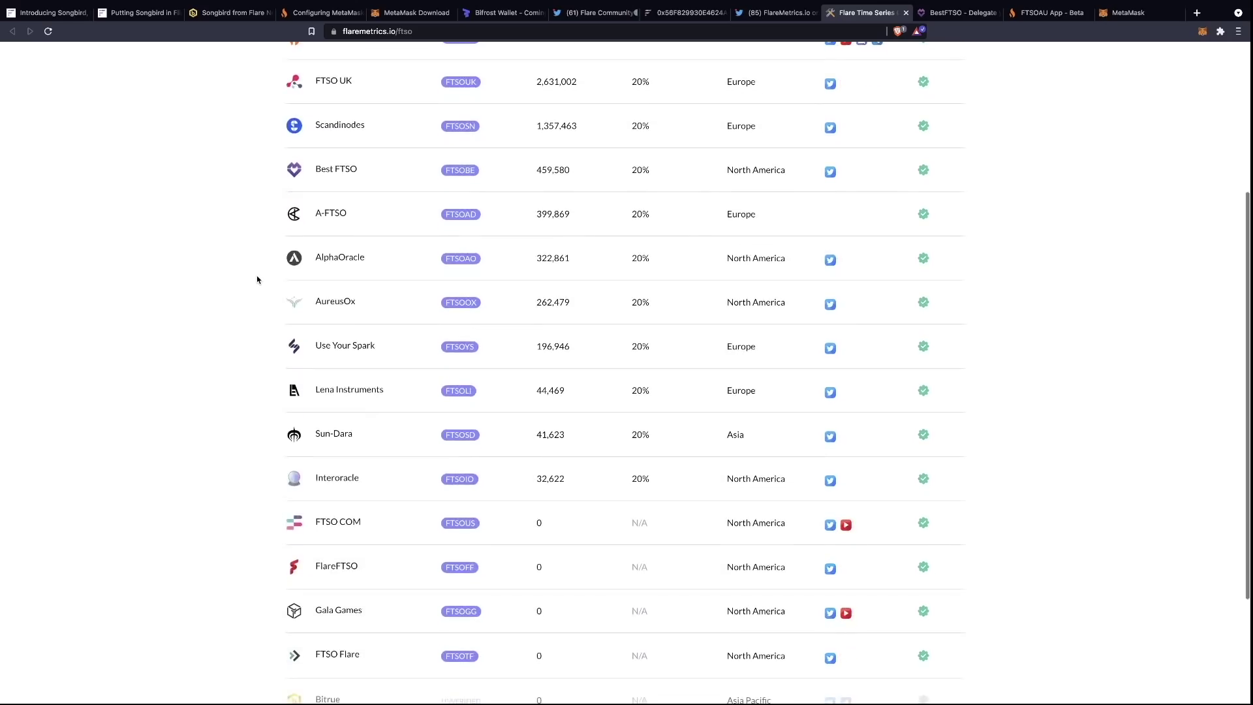
{"action": "scroll", "coordinate": [256, 279], "scroll_direction": "down", "scroll_amount": 5}
{"action": "scroll", "coordinate": [257, 279], "scroll_direction": "up", "scroll_amount": 10}
{"action": "scroll", "coordinate": [257, 279], "scroll_direction": "down", "scroll_amount": 1}
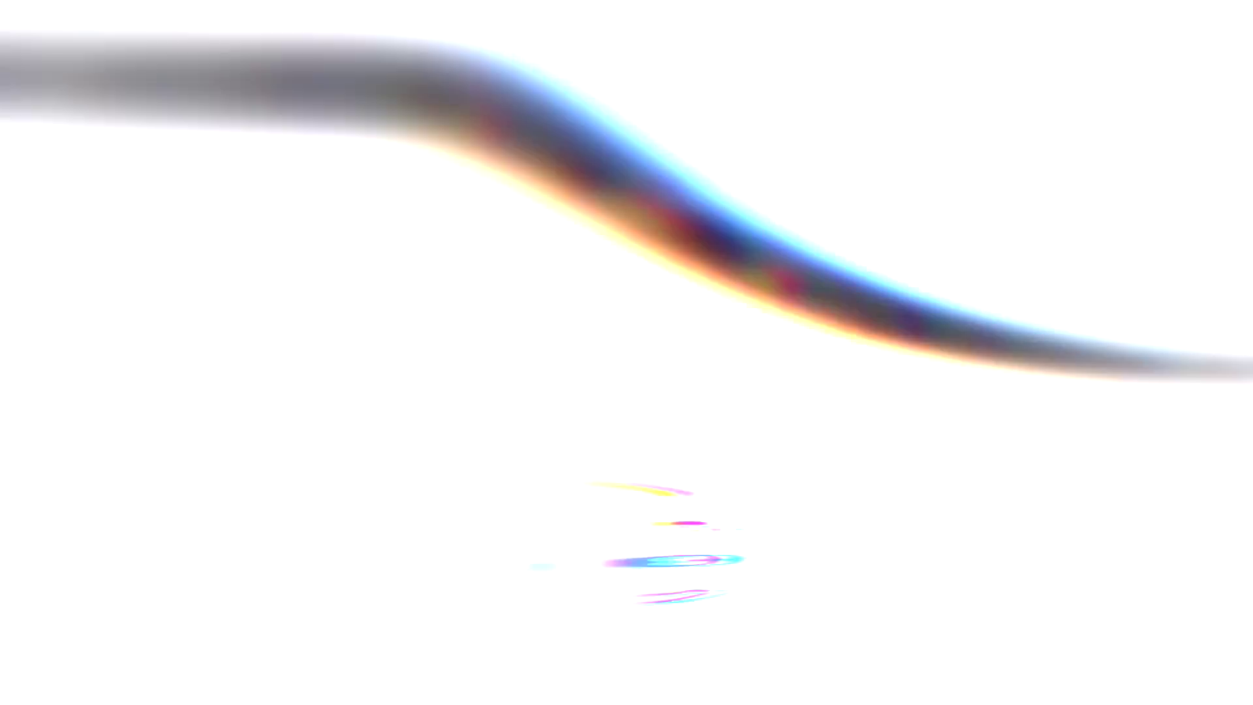
- Switch to the BestFTSO – Delegate tab
{"action": "left_click", "coordinate": [931, 20]}
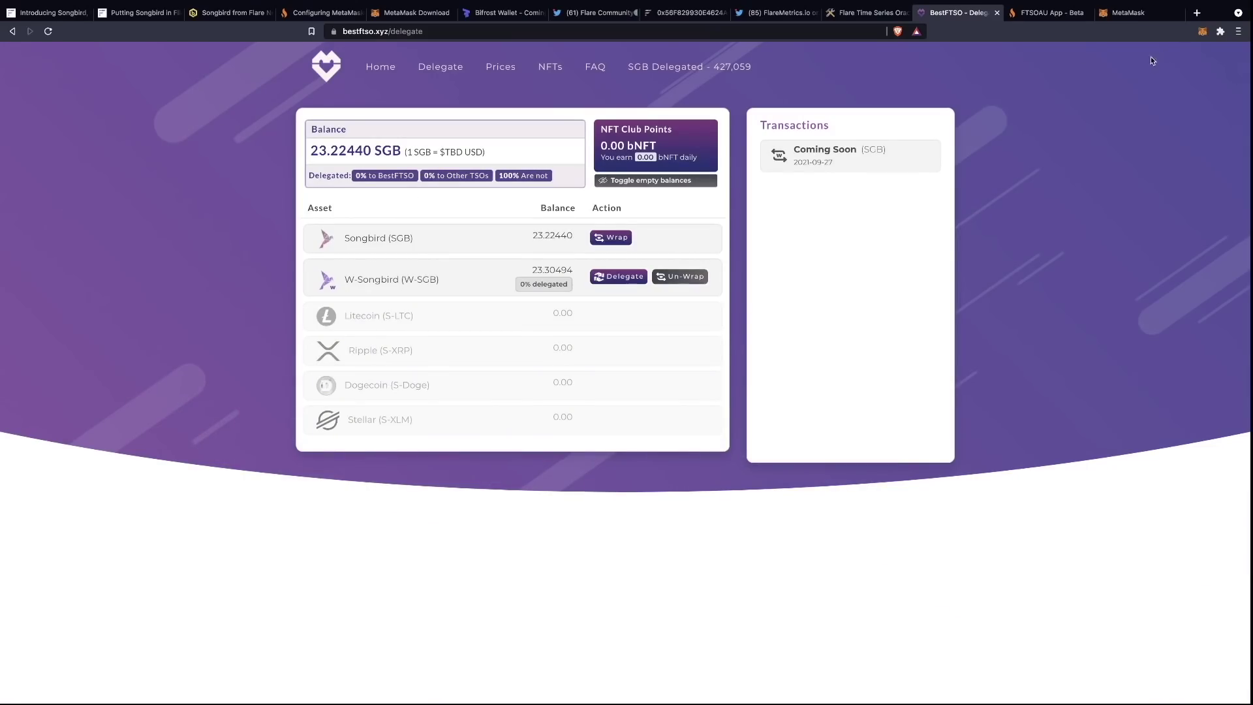
- Open the WSGB token in the MetaMask wallet and begin a send
{"action": "left_click", "coordinate": [1201, 32]}
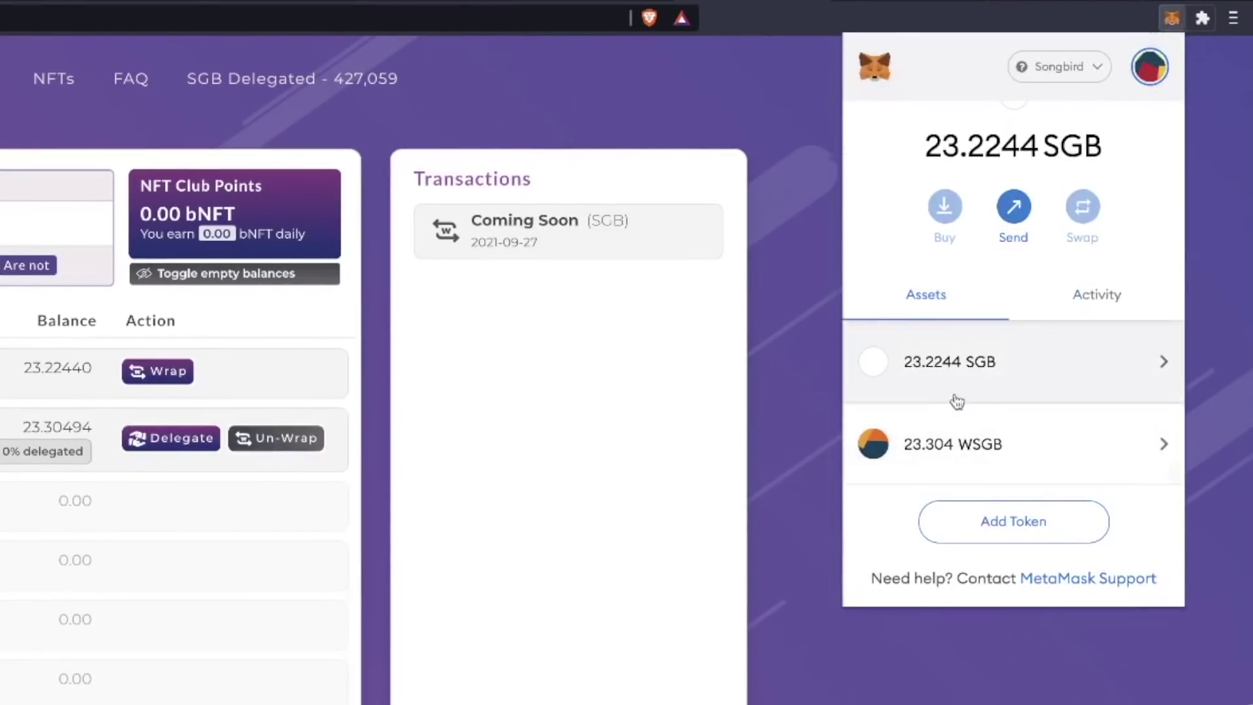
{"action": "left_click", "coordinate": [954, 449]}
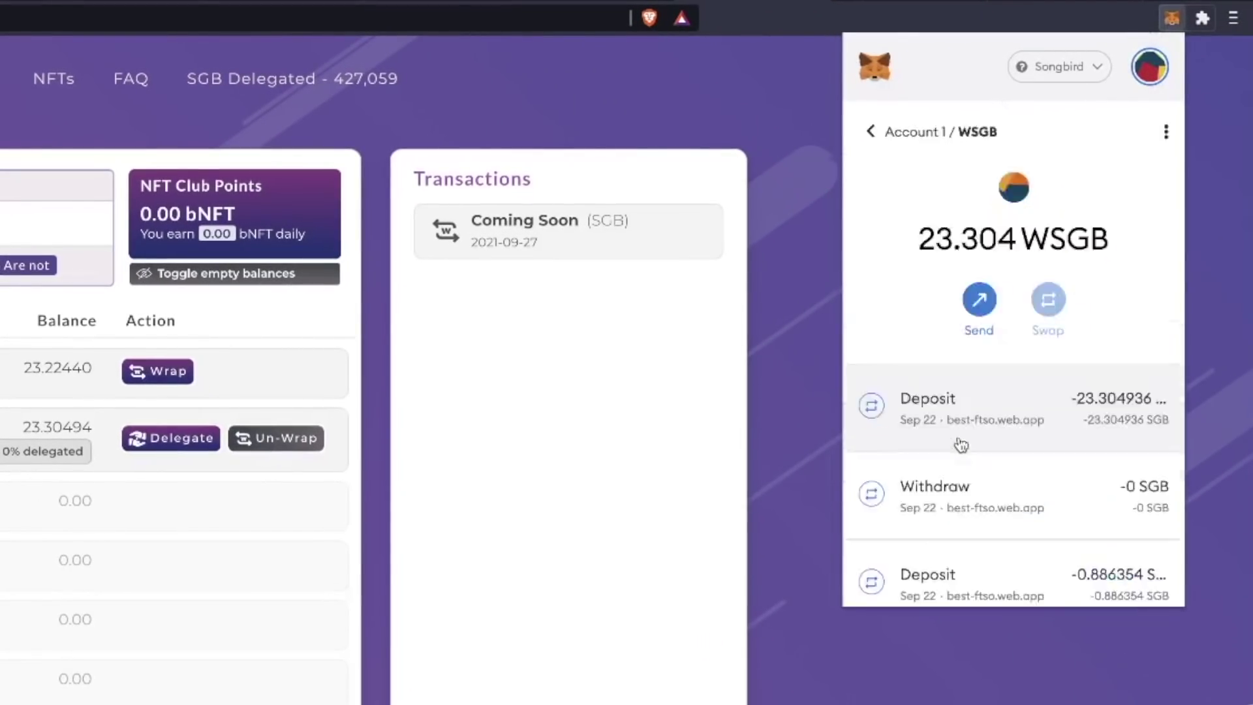
{"action": "left_click", "coordinate": [974, 319]}
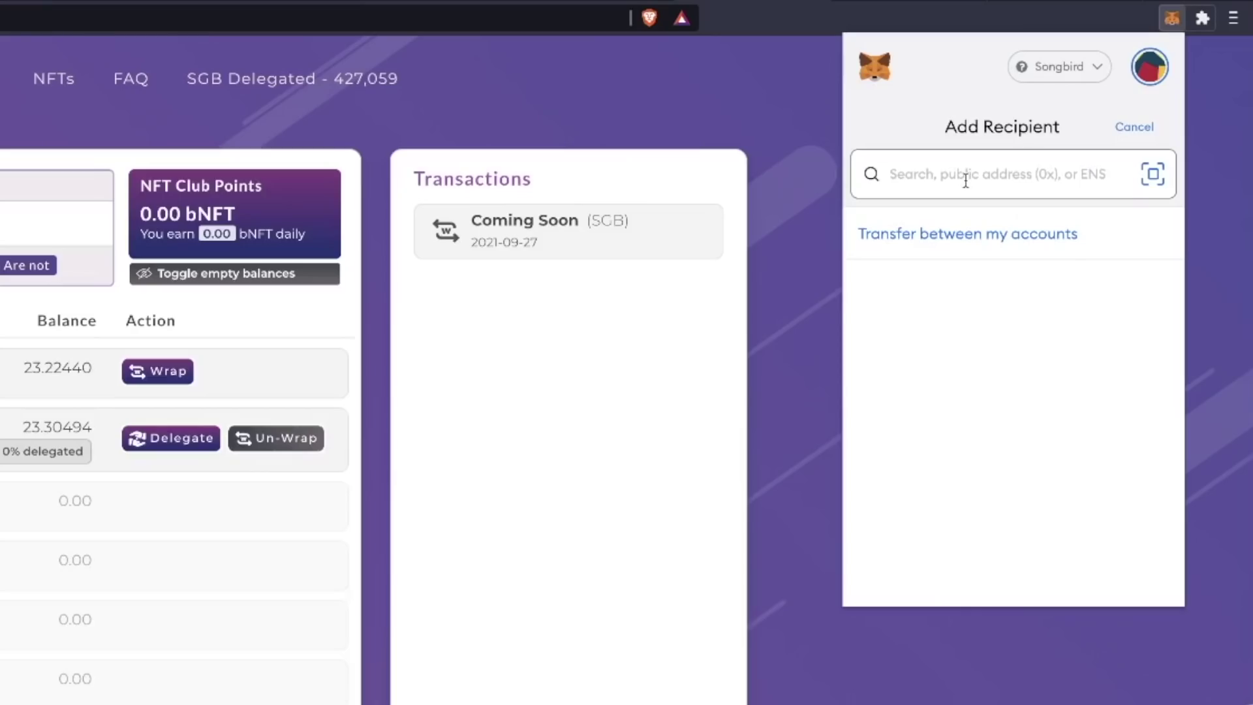
- Paste a recipient address, cancel the WSGB send, and return to the SGB/WSGB asset list
{"action": "key", "text": "ctrl+v"}
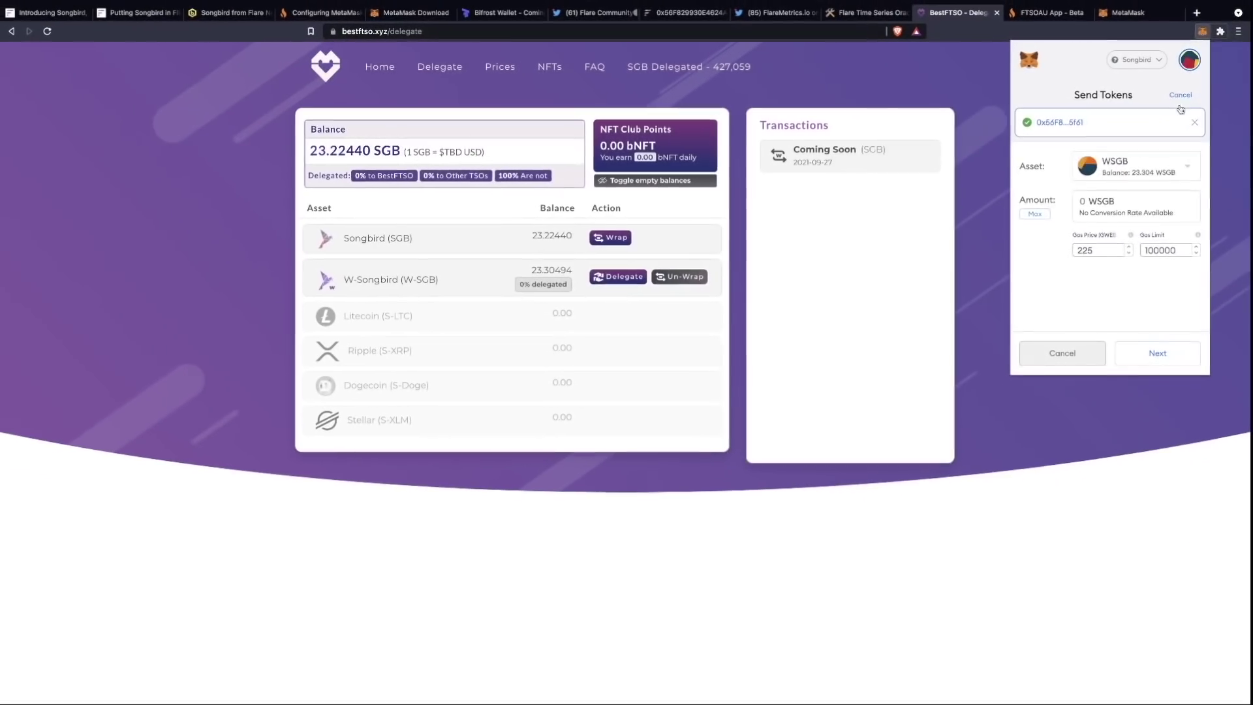
{"action": "left_click", "coordinate": [1181, 96]}
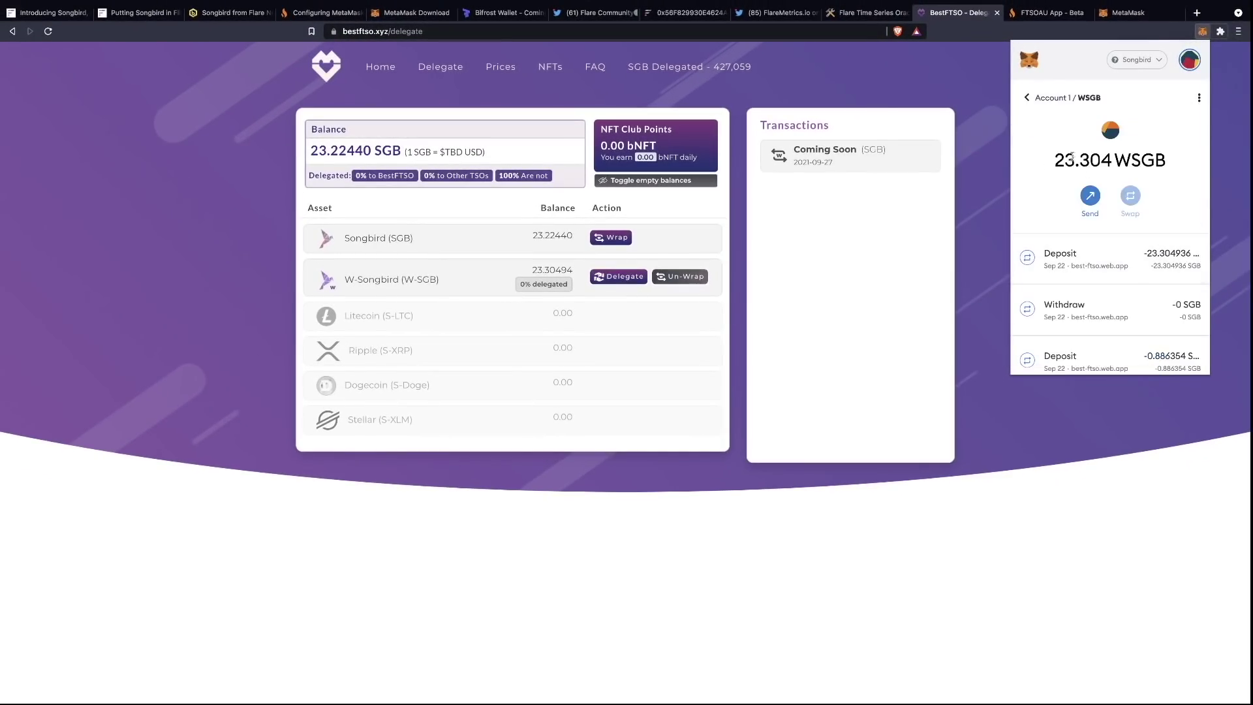
{"action": "left_click", "coordinate": [1027, 98]}
{"action": "scroll", "coordinate": [1106, 234], "scroll_direction": "down", "scroll_amount": 1}
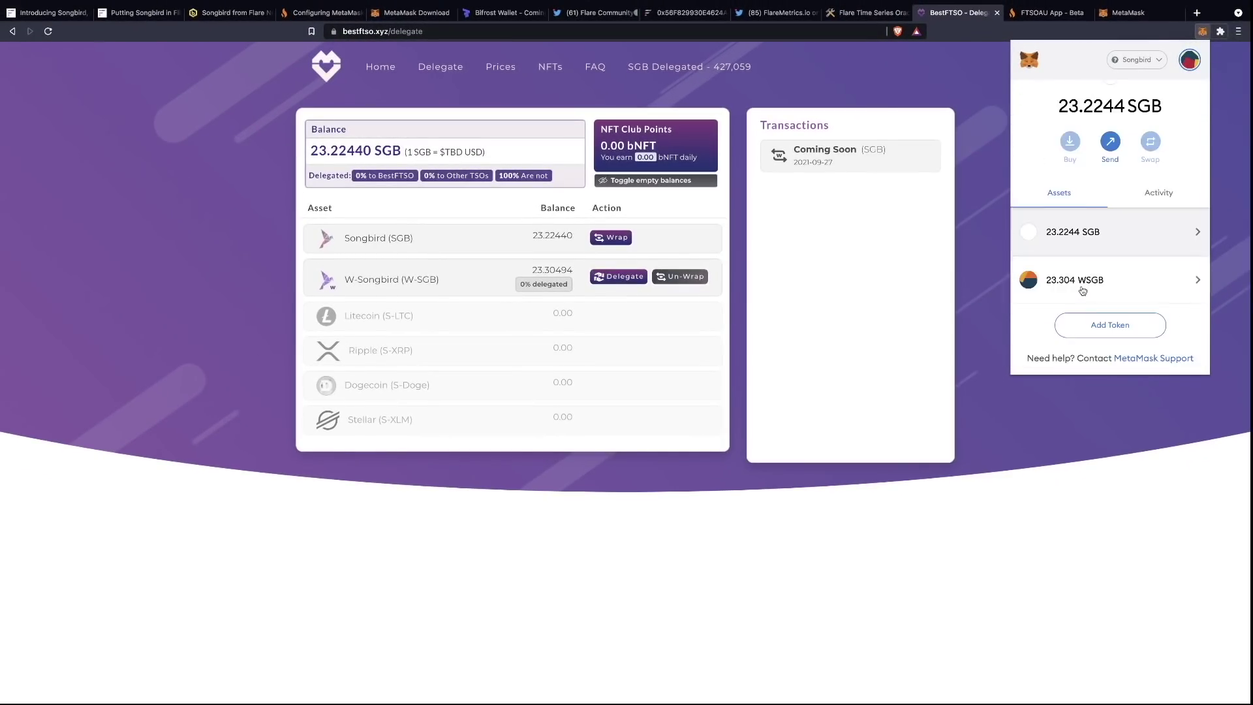
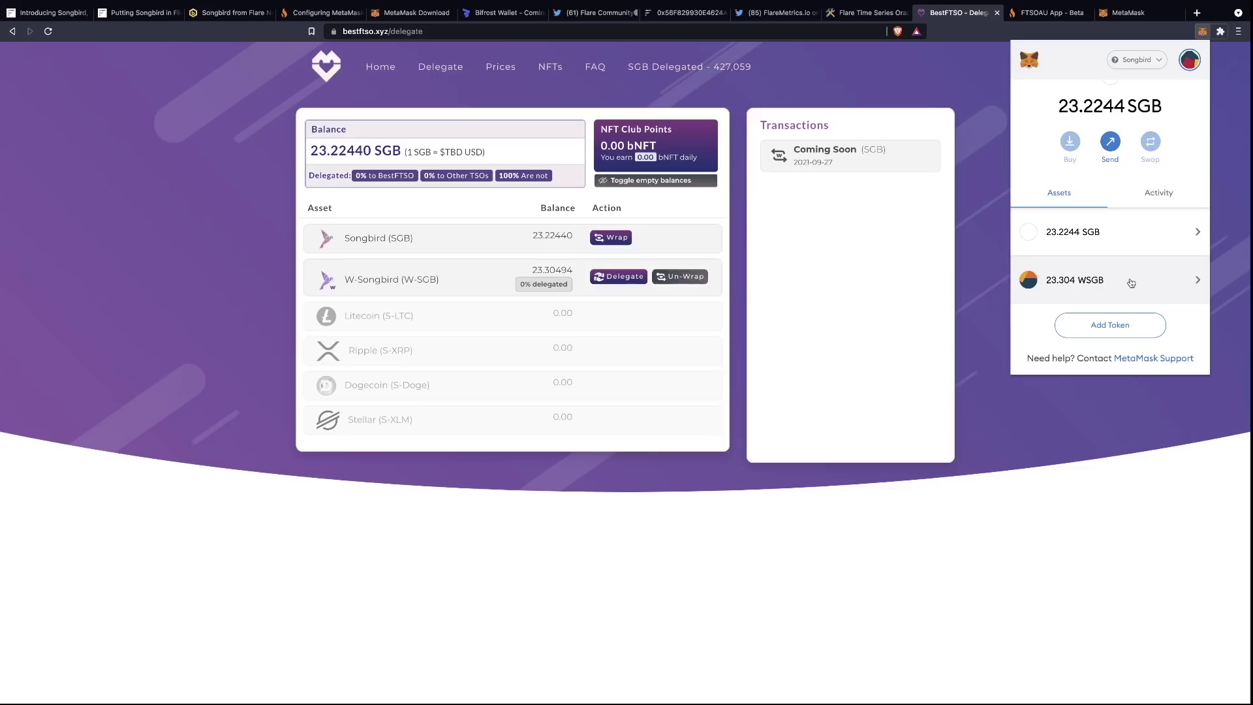
- Highlight the Flare post's rollback and Genesis restart warning, then view Bitrue's September 27th SGB trading announcement
{"action": "left_click", "coordinate": [158, 20]}
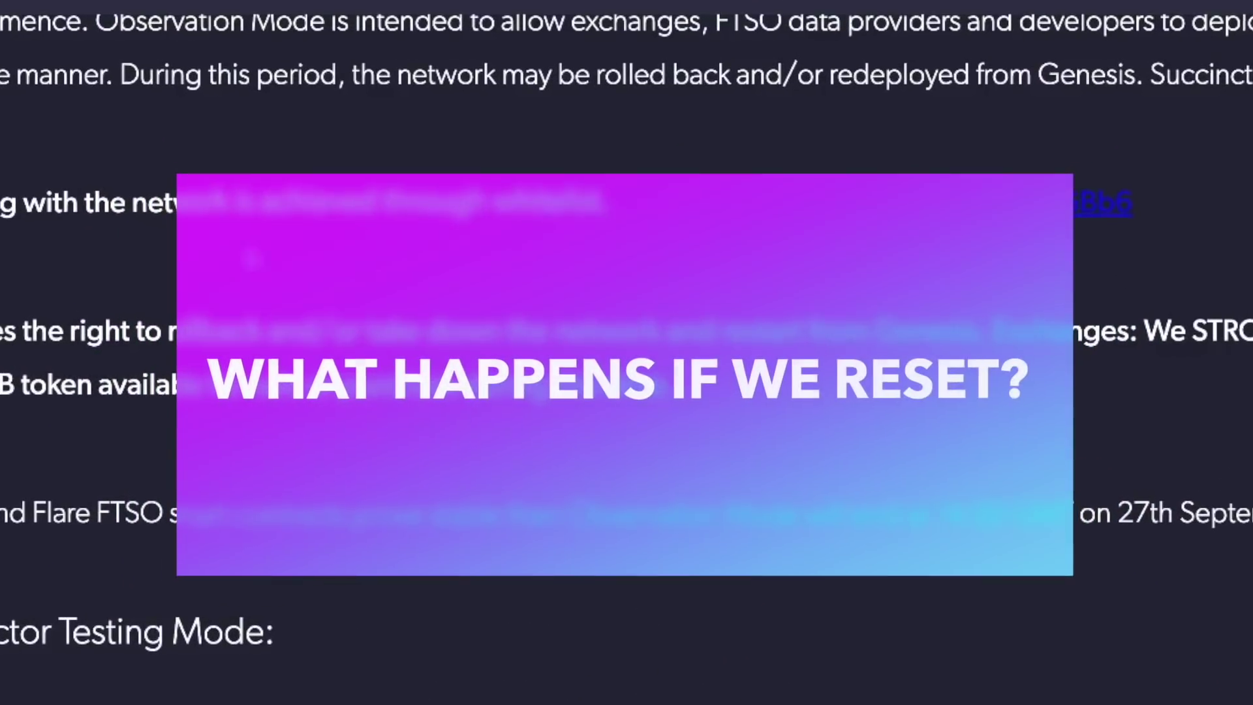
{"action": "left_click_drag", "start_coordinate": [58, 333], "coordinate": [881, 341]}
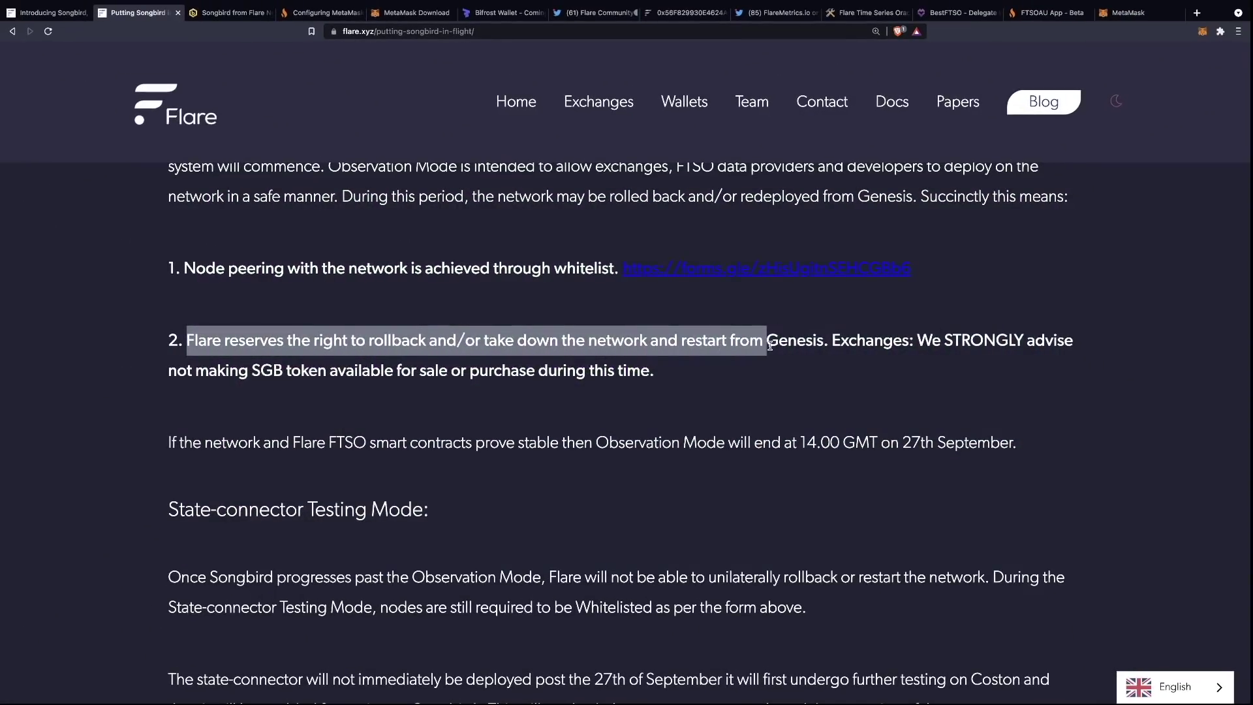
{"action": "left_click_drag", "start_coordinate": [770, 345], "coordinate": [823, 339]}
{"action": "left_click", "coordinate": [826, 336]}
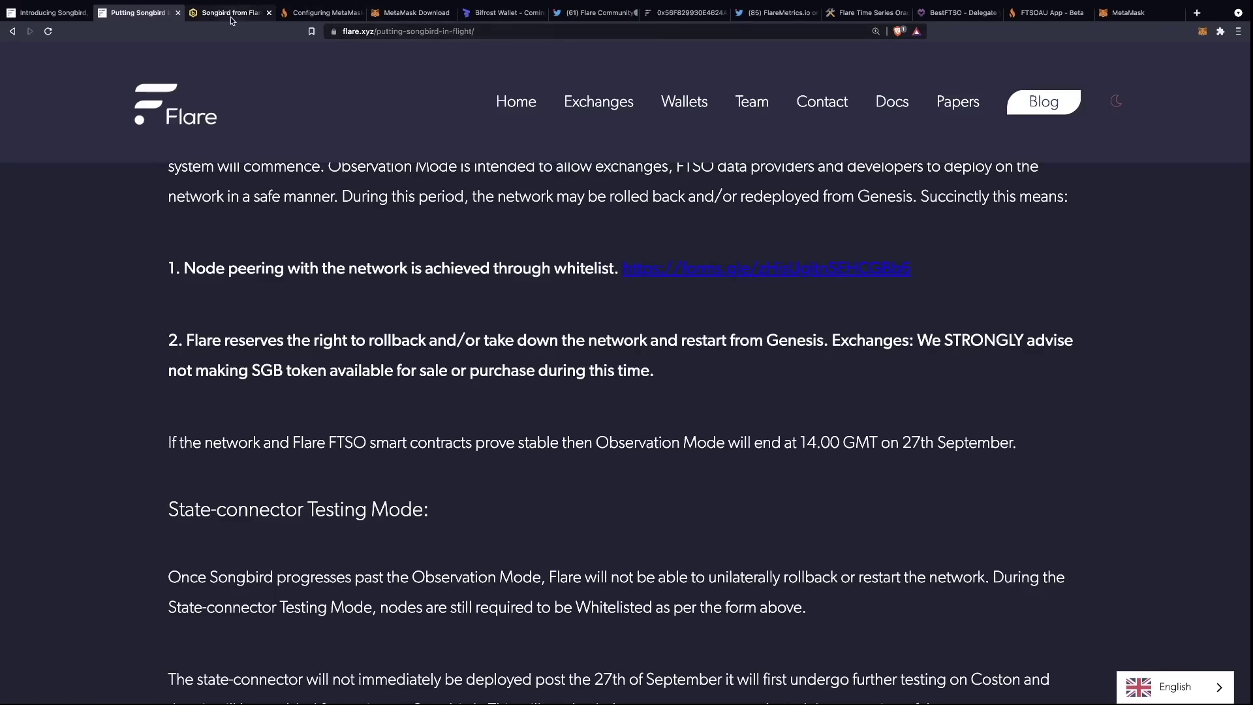
{"action": "left_click", "coordinate": [231, 13]}
{"action": "scroll", "coordinate": [591, 214], "scroll_direction": "down", "scroll_amount": 2}
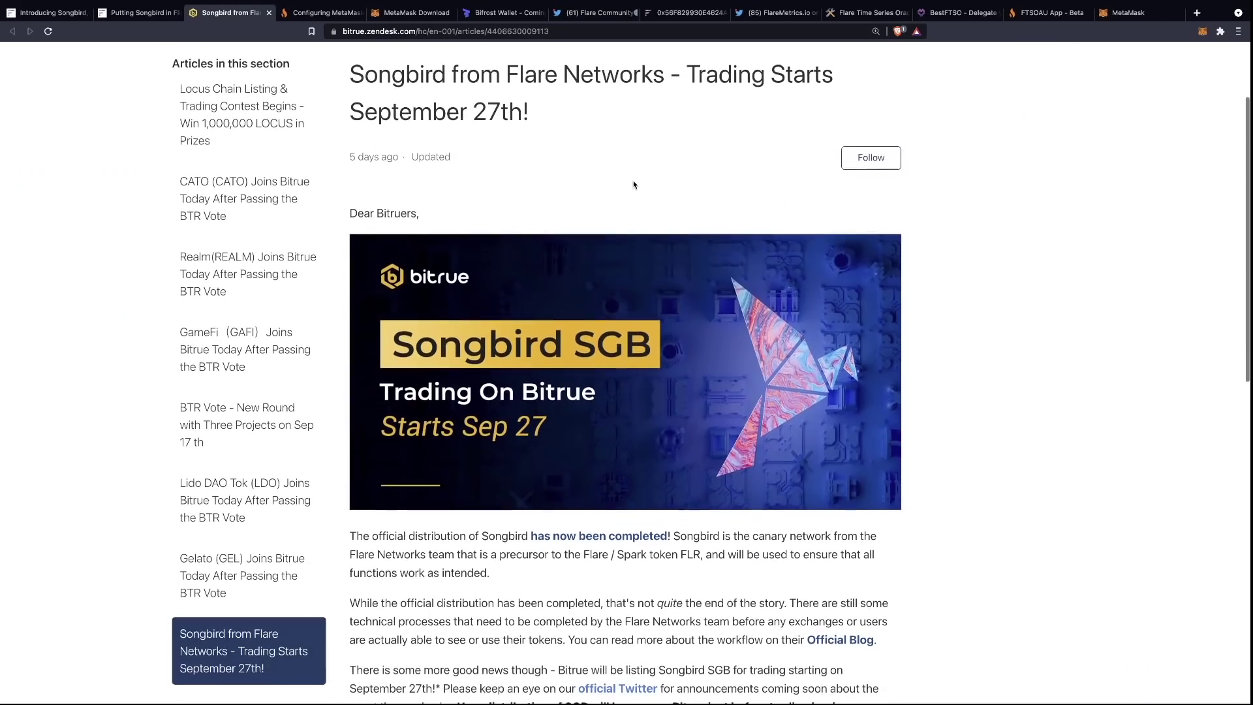